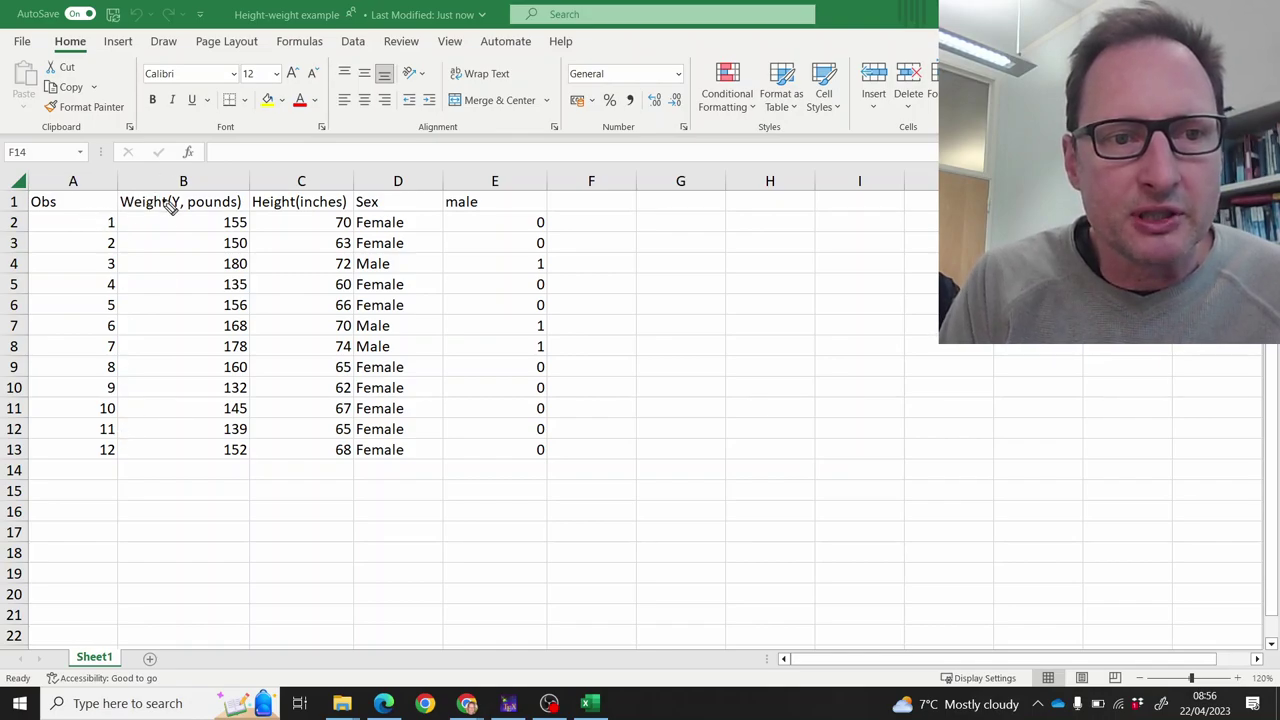
Step: Draw ink underlines beneath the Weight header and beneath the Height and Sex headers
drag(135, 212, 170, 212)
drag(264, 212, 393, 216)
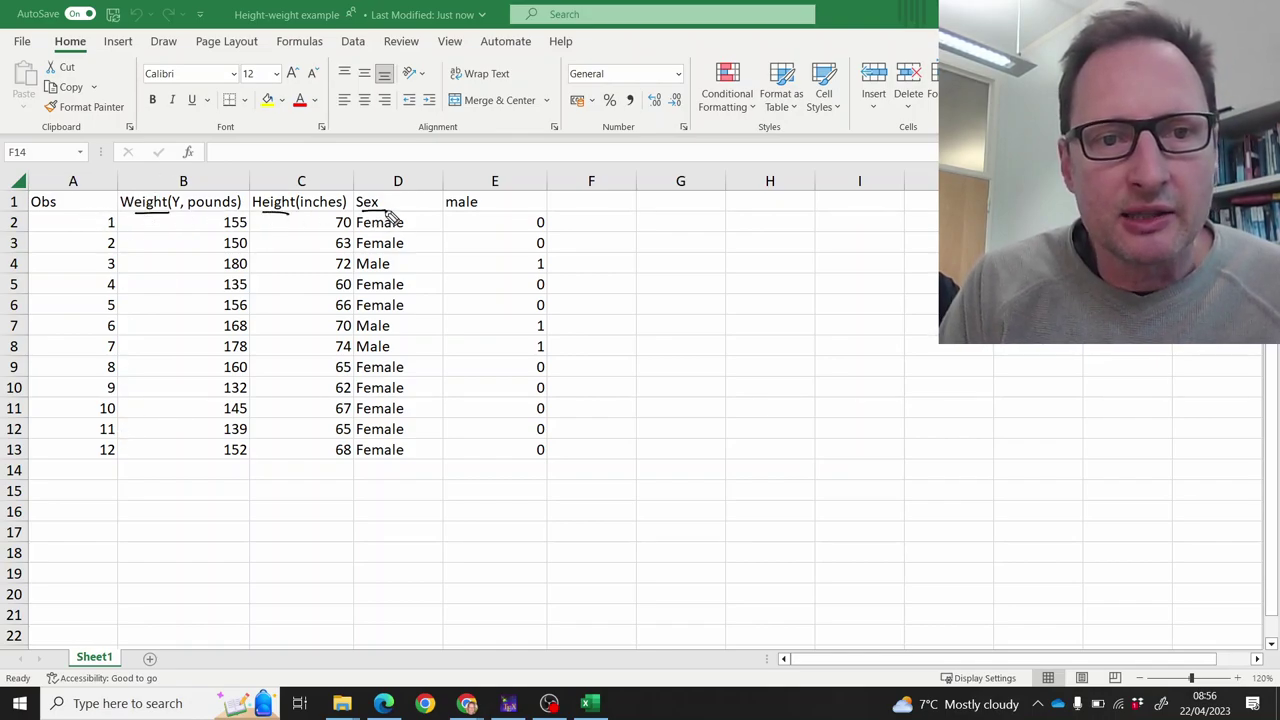
Step: Handwrite the model Yi = α + β1x1i + β2x2i + εi below the data
mouse_move(68, 500)
mouse_down()
mouse_move(70, 527)
mouse_move(121, 505)
mouse_up()
click(87, 503)
drag(111, 511, 185, 502)
mouse_move(181, 497)
mouse_down()
mouse_move(217, 513)
mouse_move(306, 490)
mouse_move(312, 507)
mouse_move(344, 506)
mouse_up()
click(256, 494)
mouse_move(344, 492)
mouse_down()
mouse_move(333, 506)
mouse_move(383, 499)
mouse_up()
click(359, 494)
drag(378, 492, 405, 511)
click(405, 498)
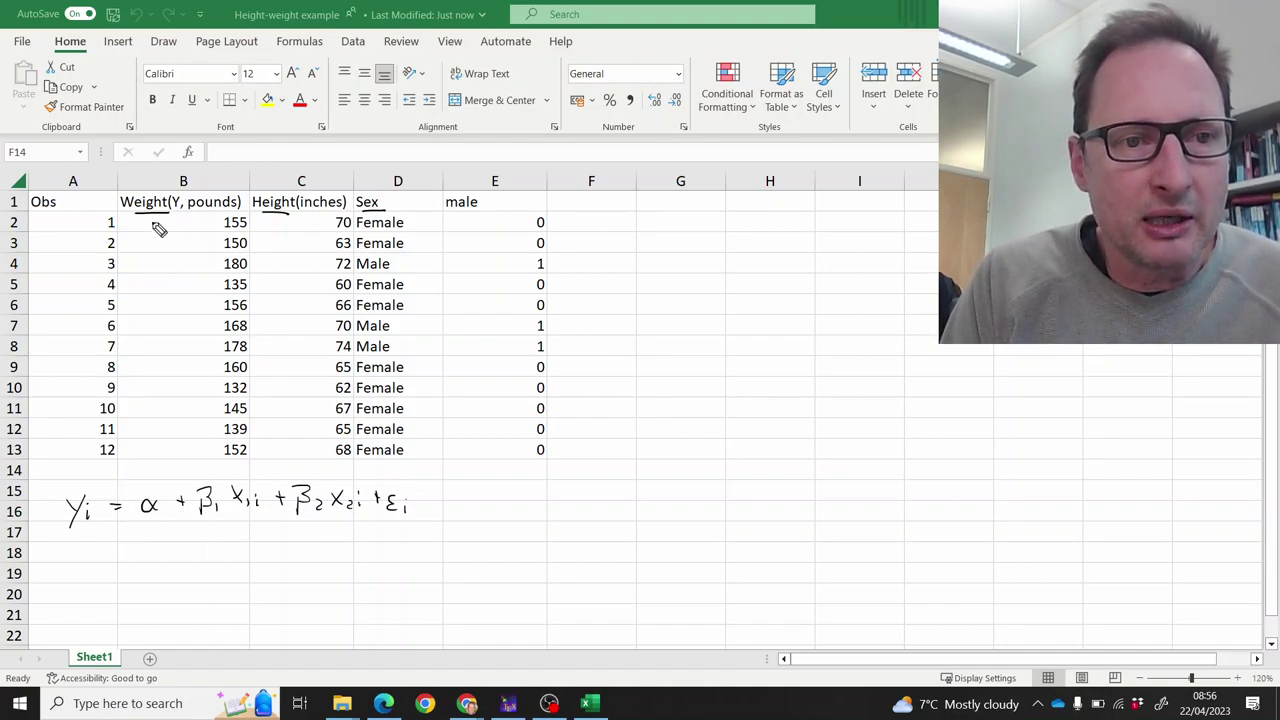
Step: Label the Weight, Height and Sex columns Y, X1 and X2 in ink, then erase all ink
drag(147, 220, 151, 242)
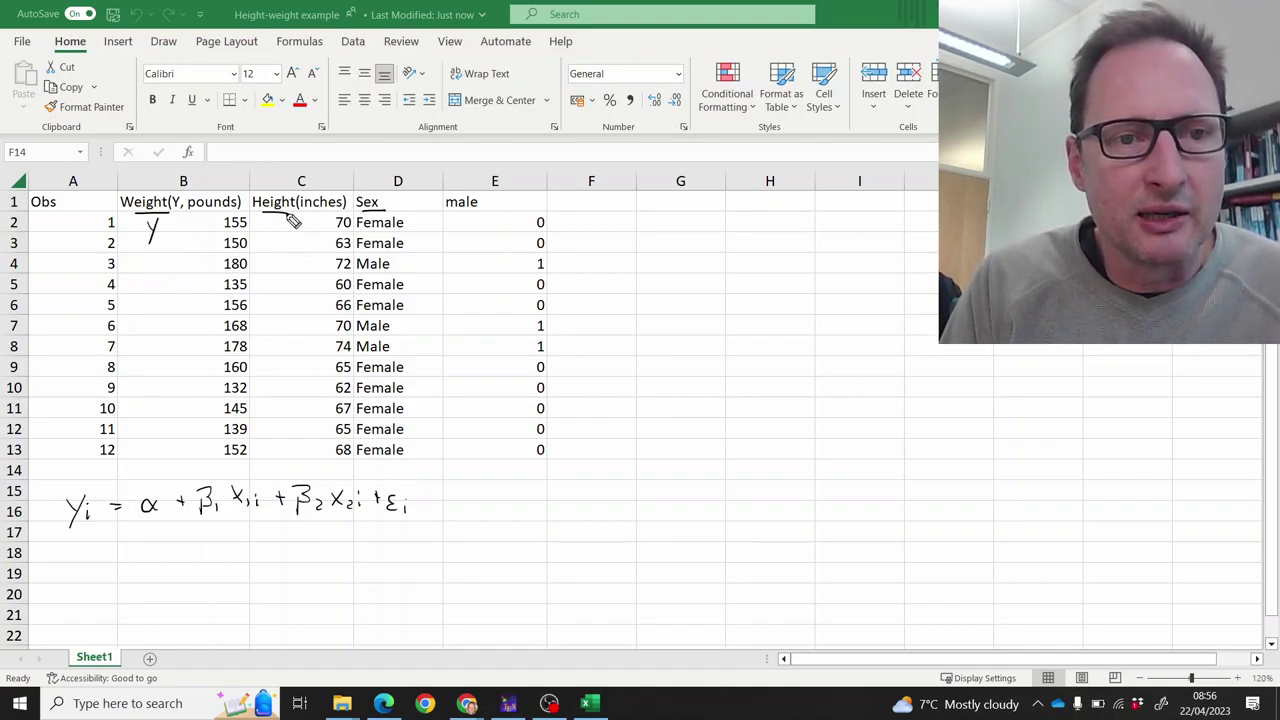
mouse_move(270, 220)
mouse_down()
mouse_move(283, 236)
mouse_move(270, 237)
mouse_move(288, 236)
mouse_up()
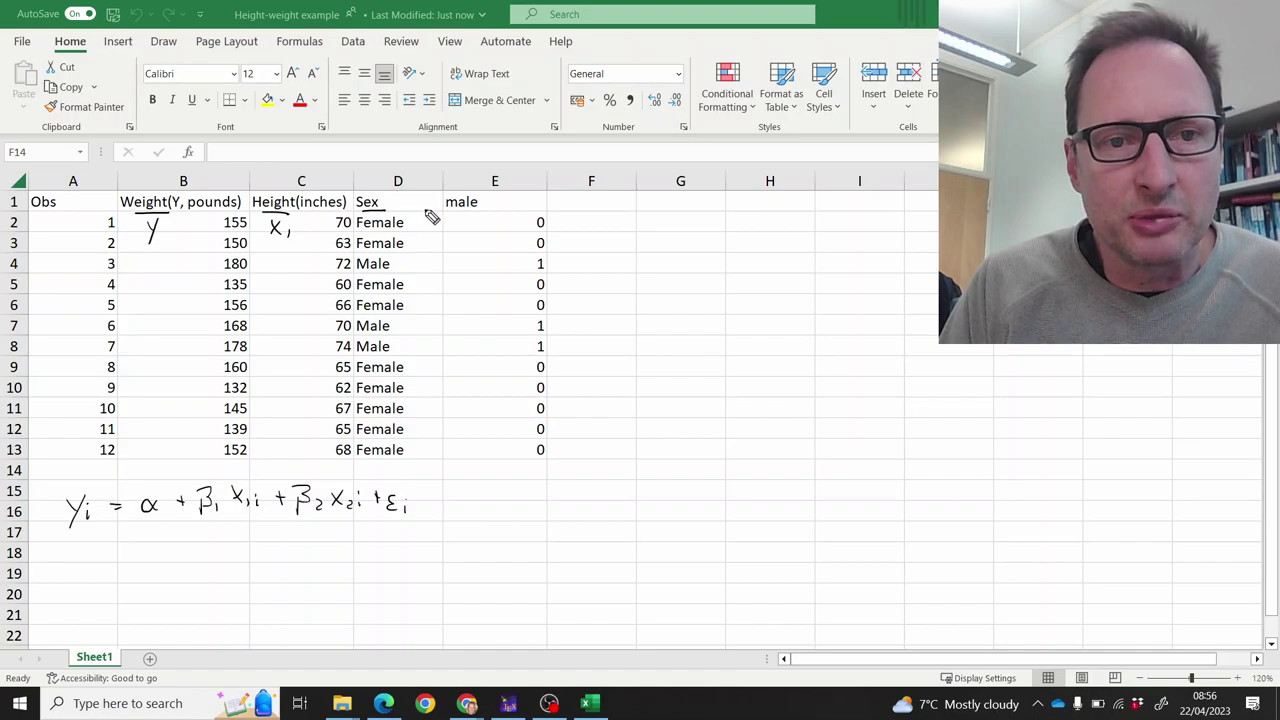
drag(418, 203, 436, 223)
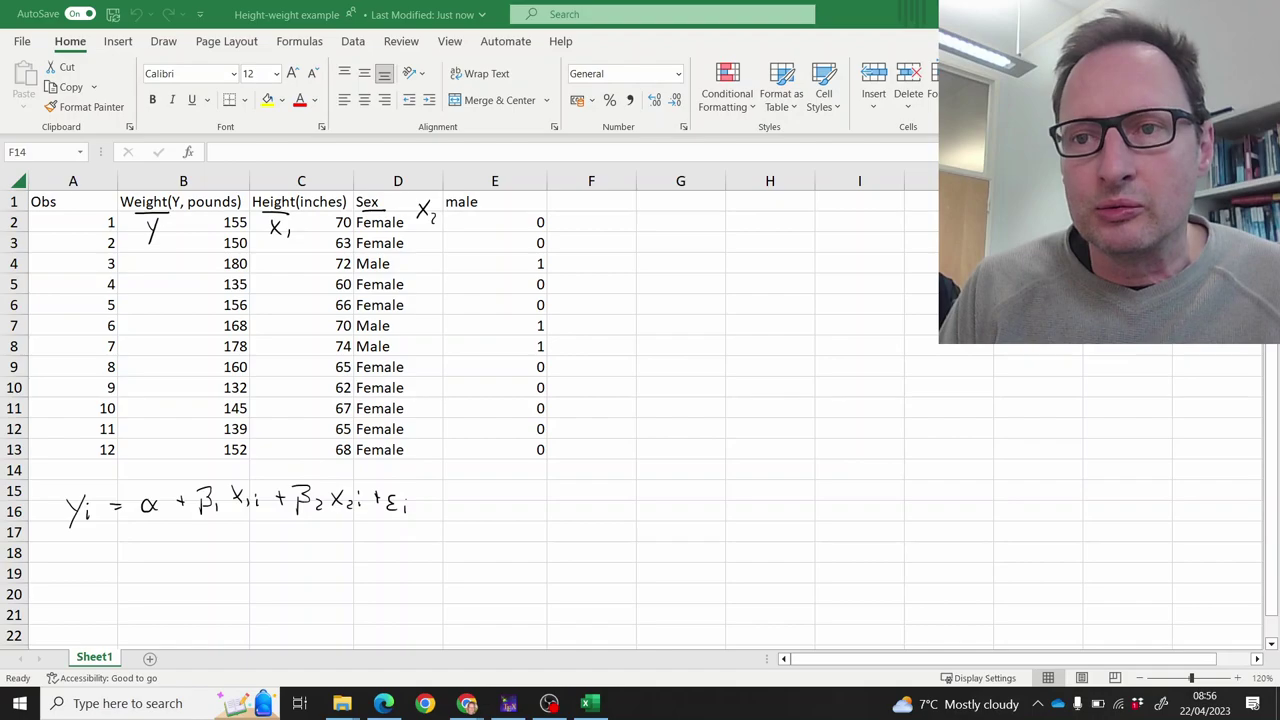
key(Escape)
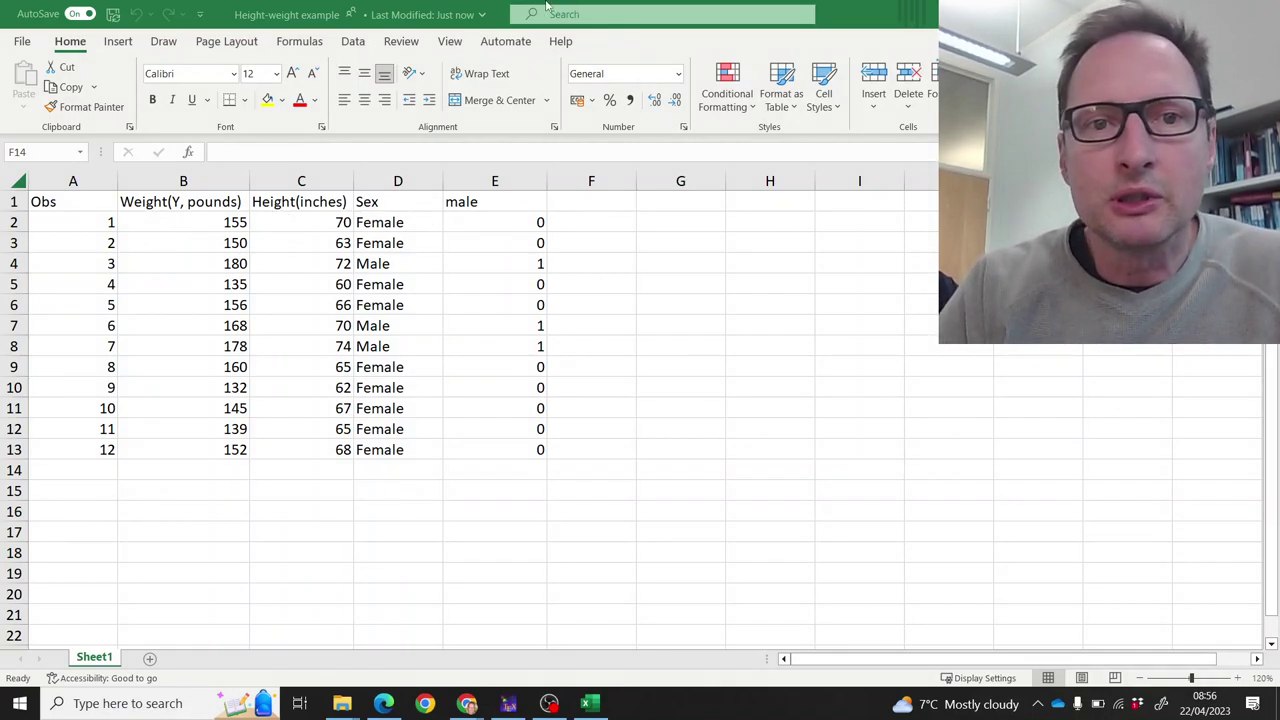
Step: Open the Regression tool from the Data Analysis list on the Data tab
click(356, 42)
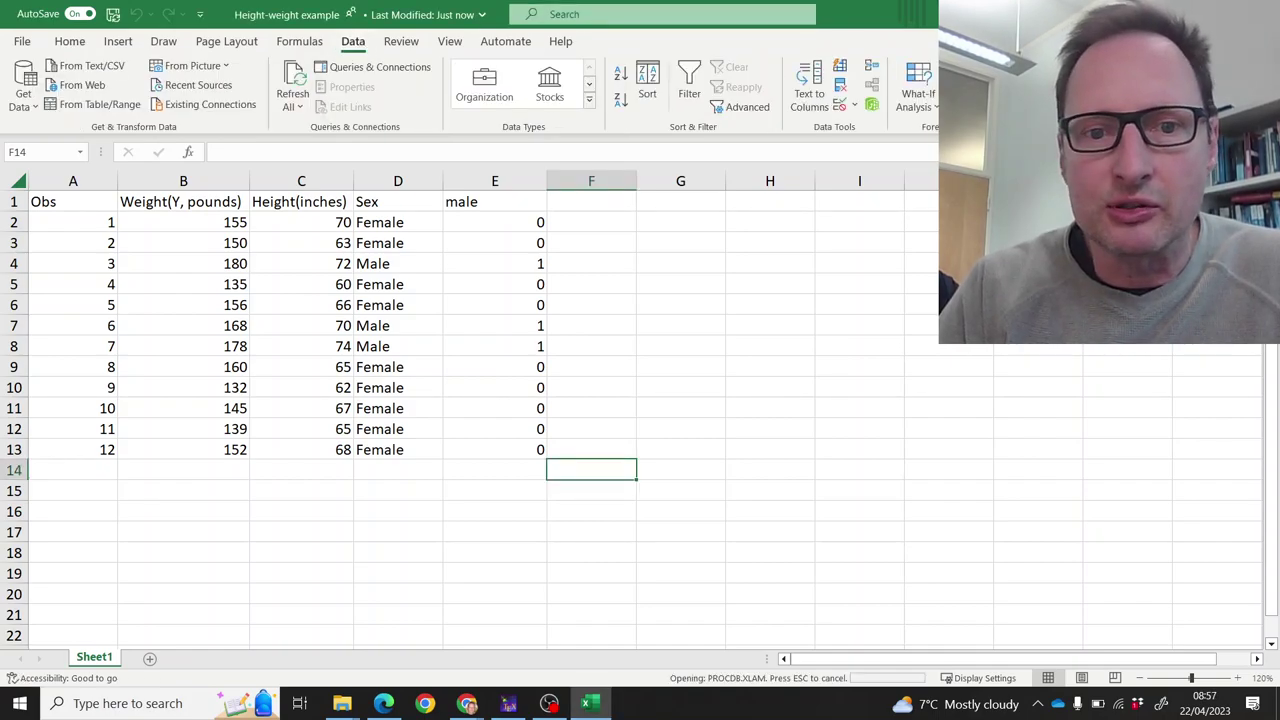
click(1222, 80)
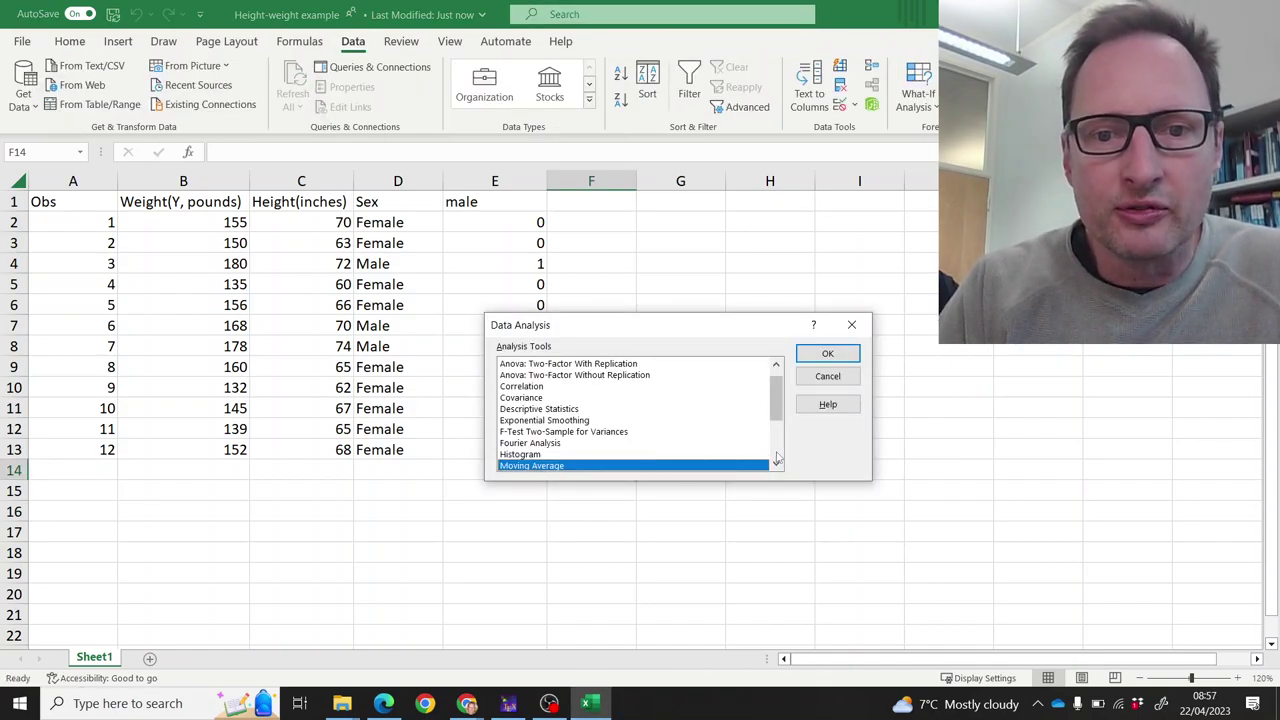
scroll(778, 457, down, 3)
click(538, 410)
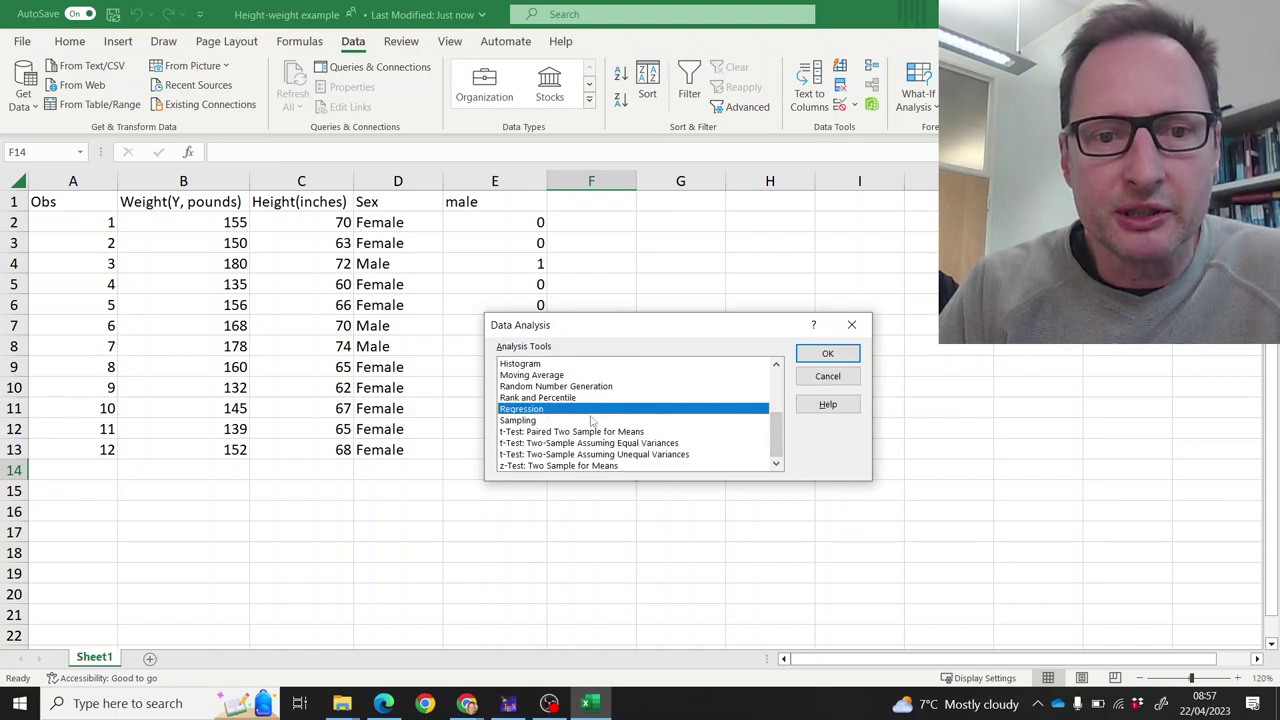
click(828, 355)
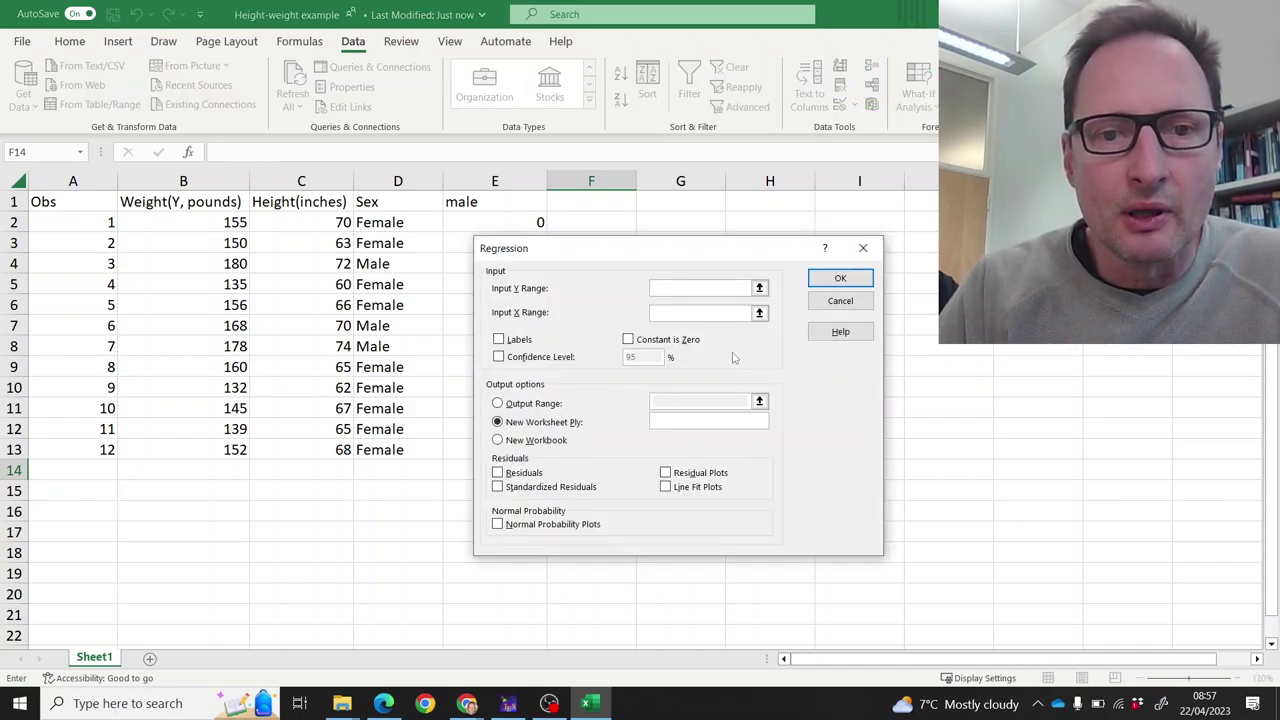
Step: Set the Input Y range to B1:B13 and the Input X range to C1:D13
click(759, 288)
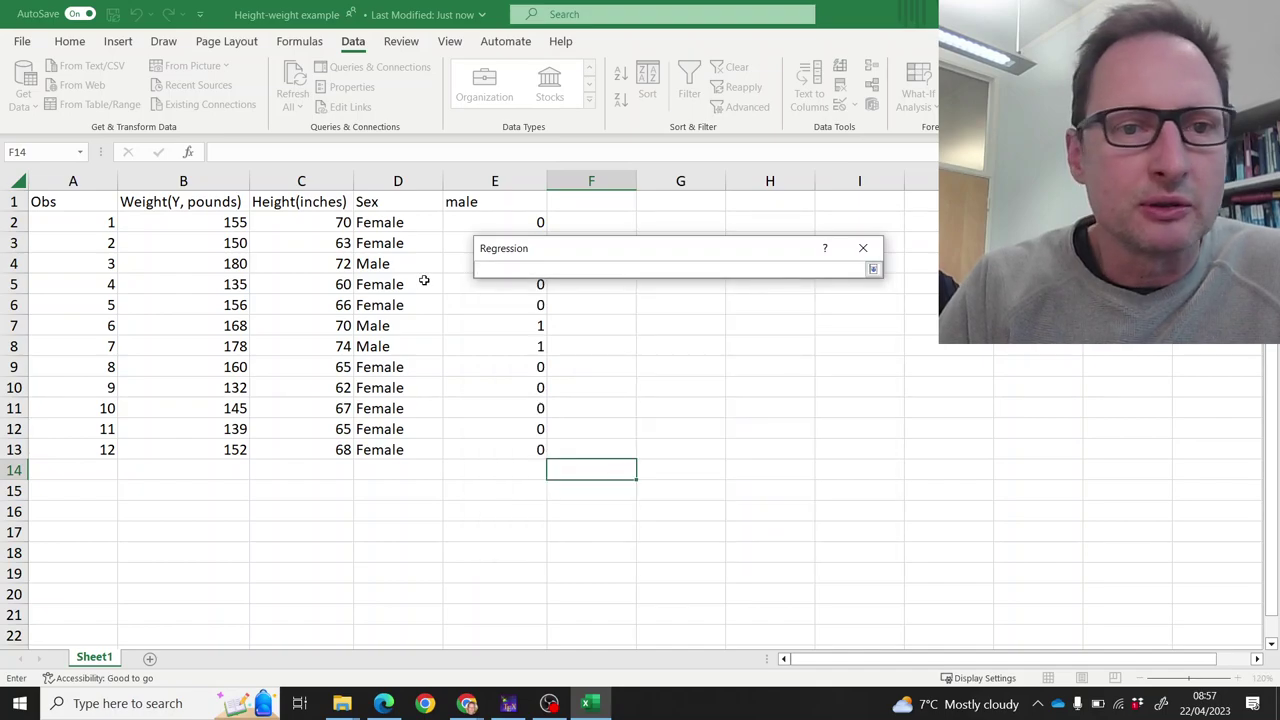
drag(172, 203, 173, 444)
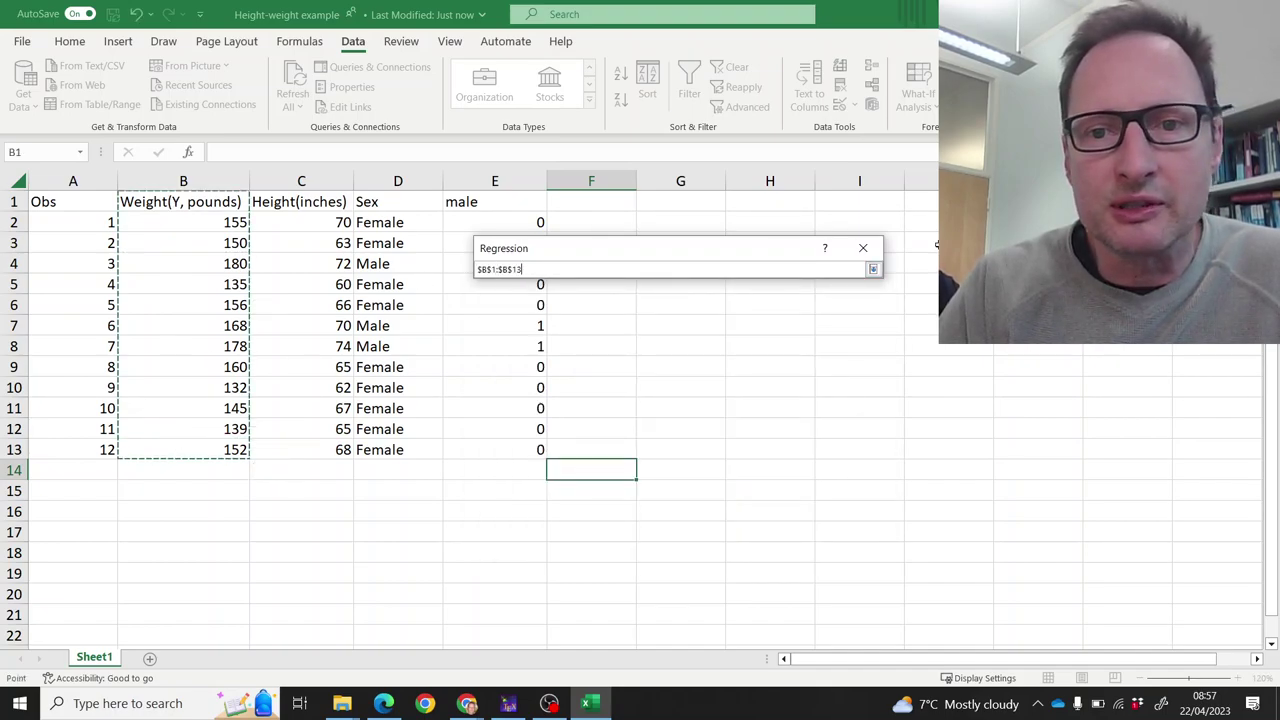
click(873, 269)
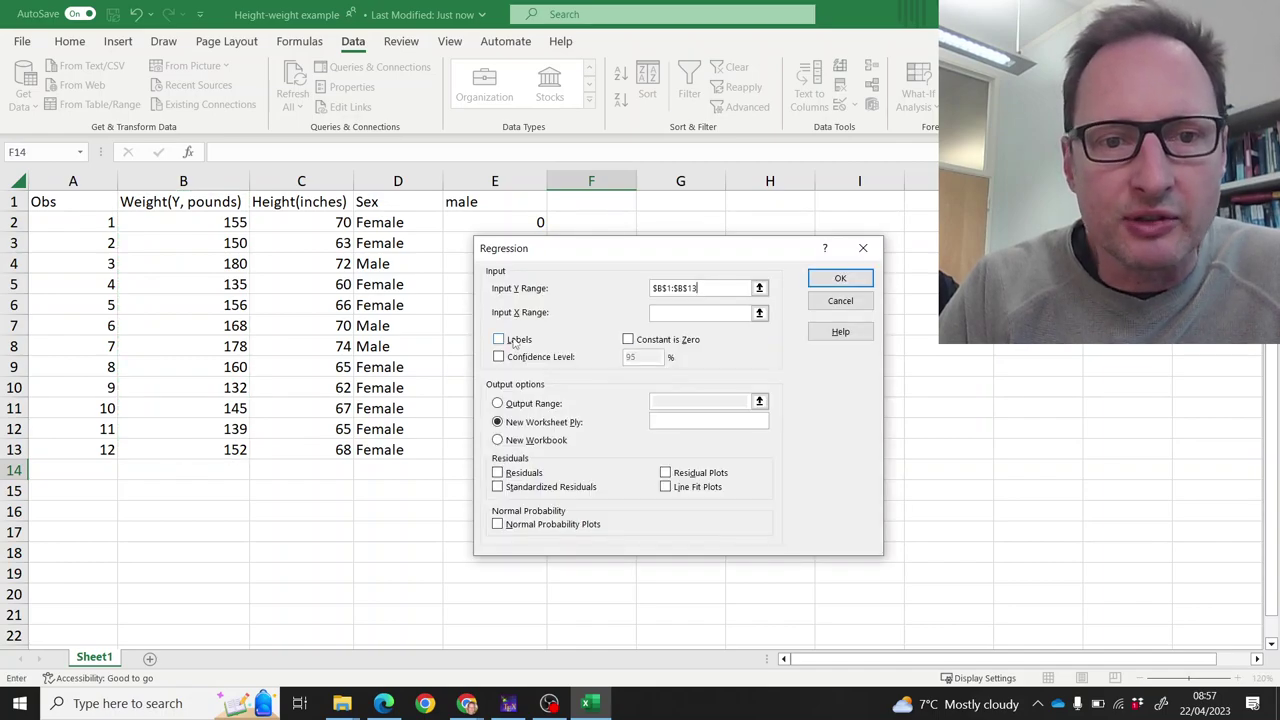
click(759, 313)
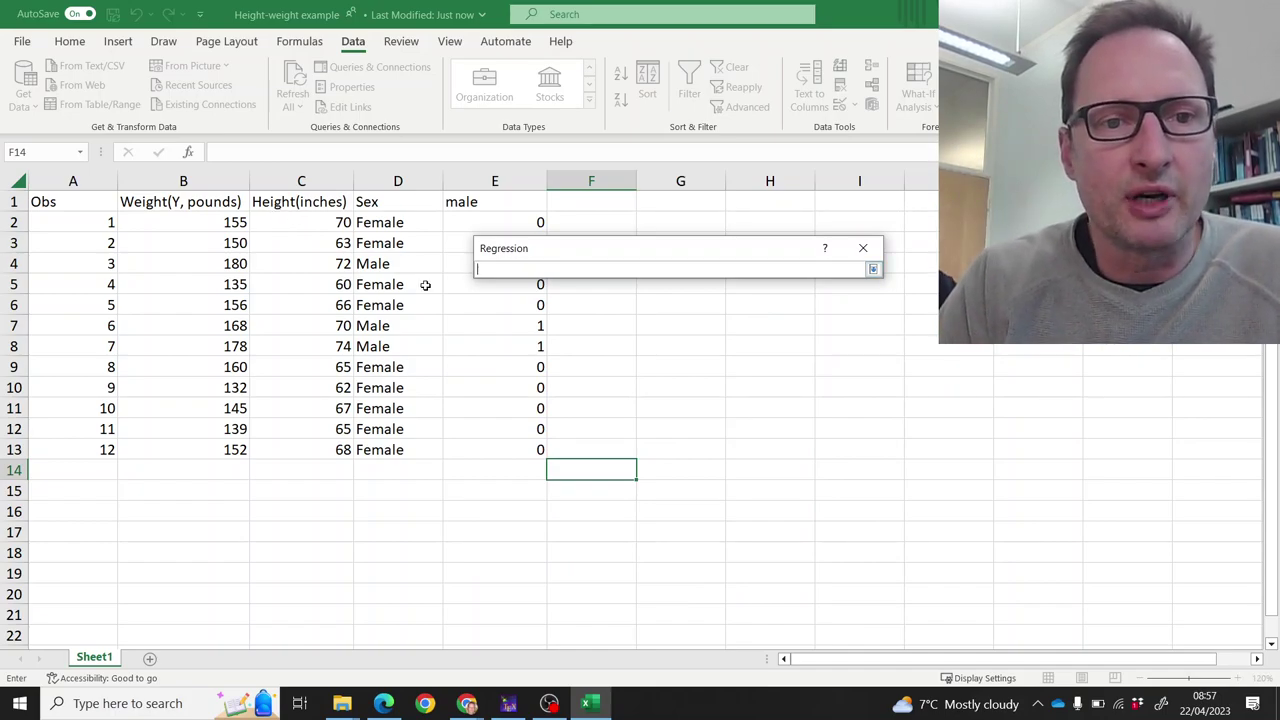
drag(311, 193, 418, 442)
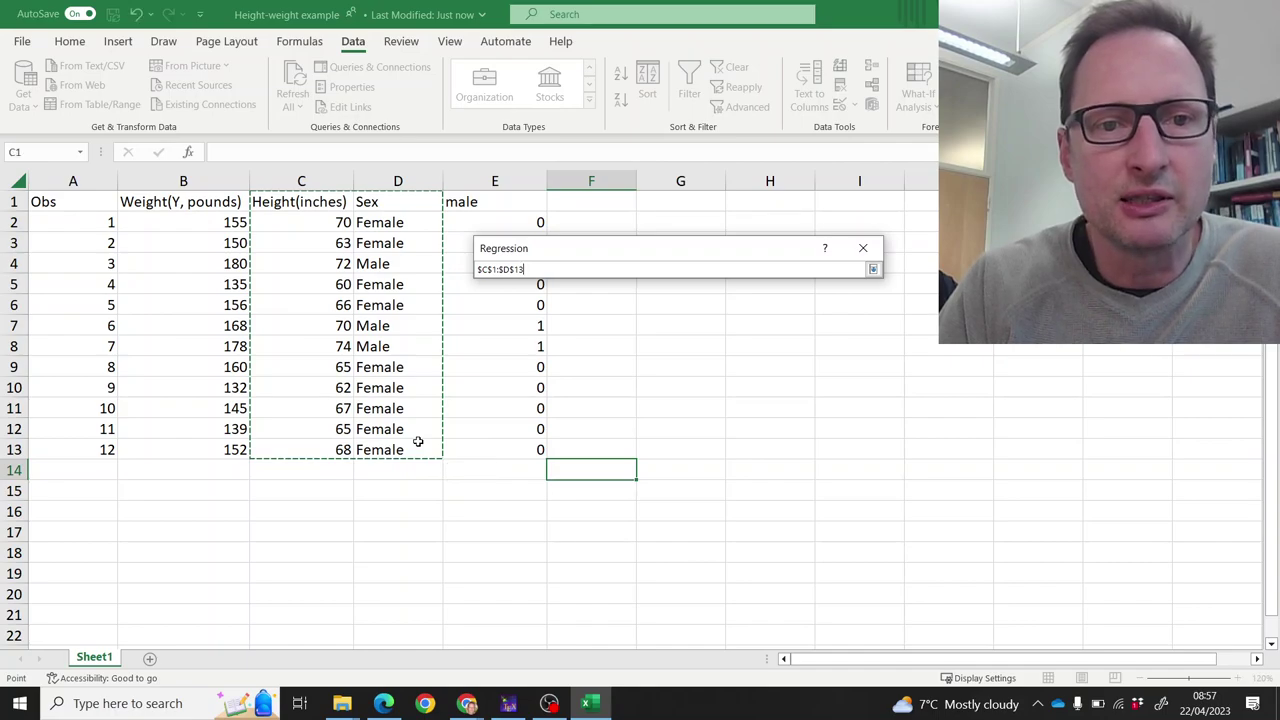
click(872, 270)
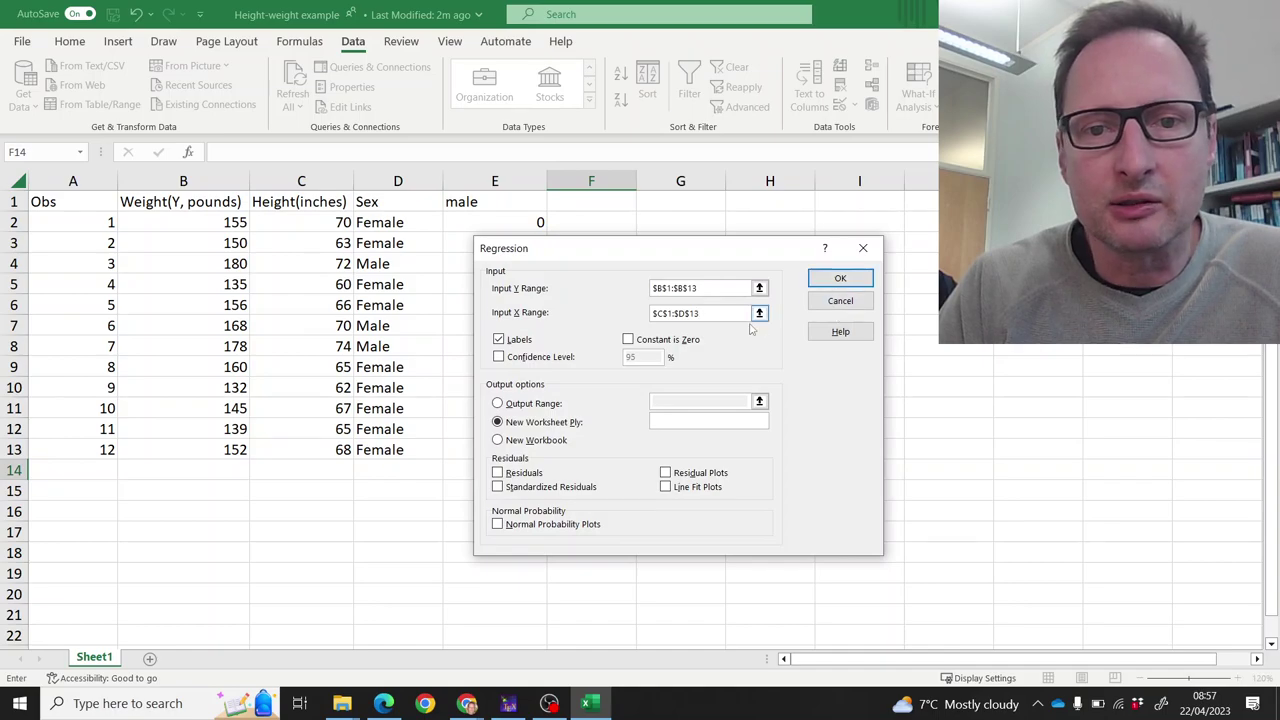
Step: Direct the output to cell G1 and run the regression
click(499, 404)
click(759, 401)
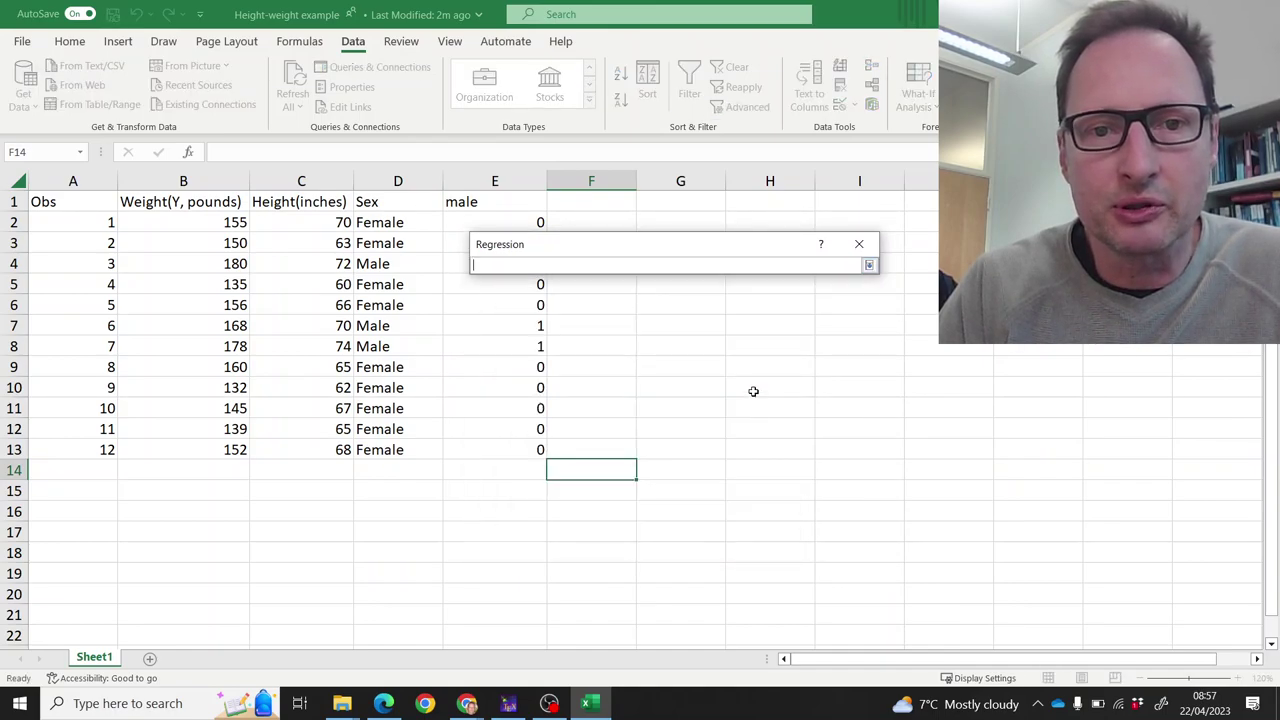
click(651, 204)
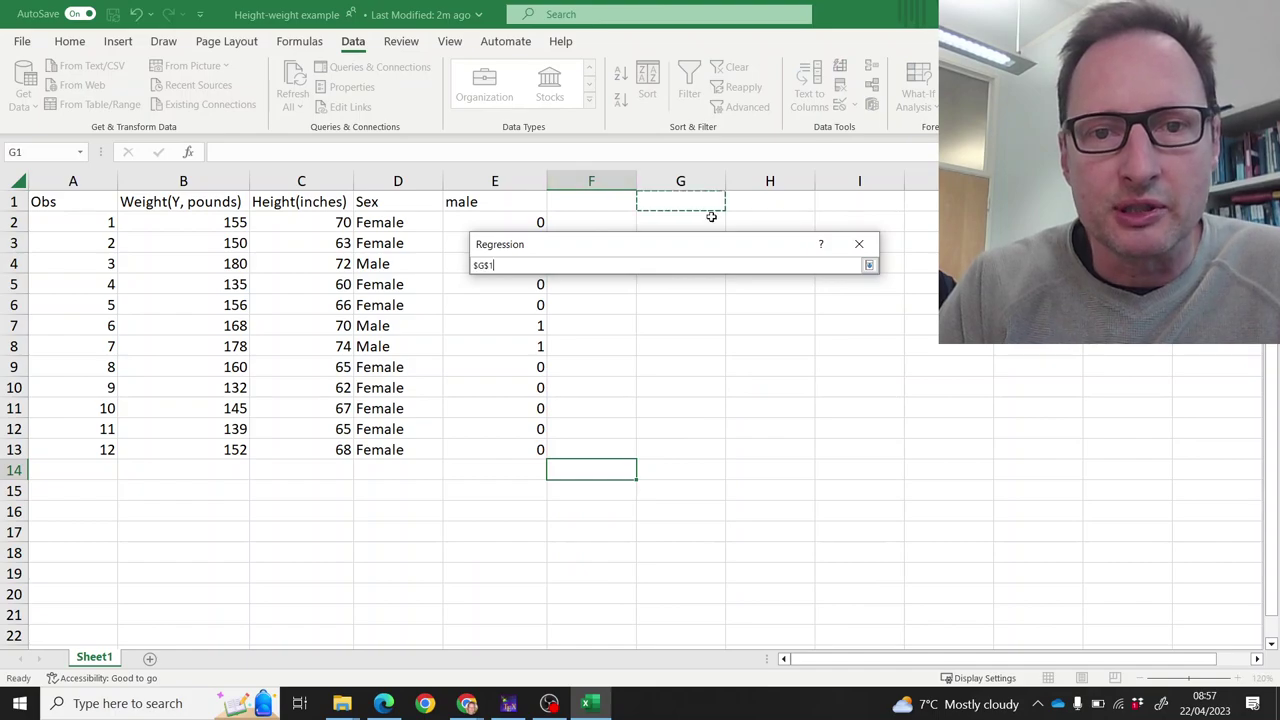
click(869, 266)
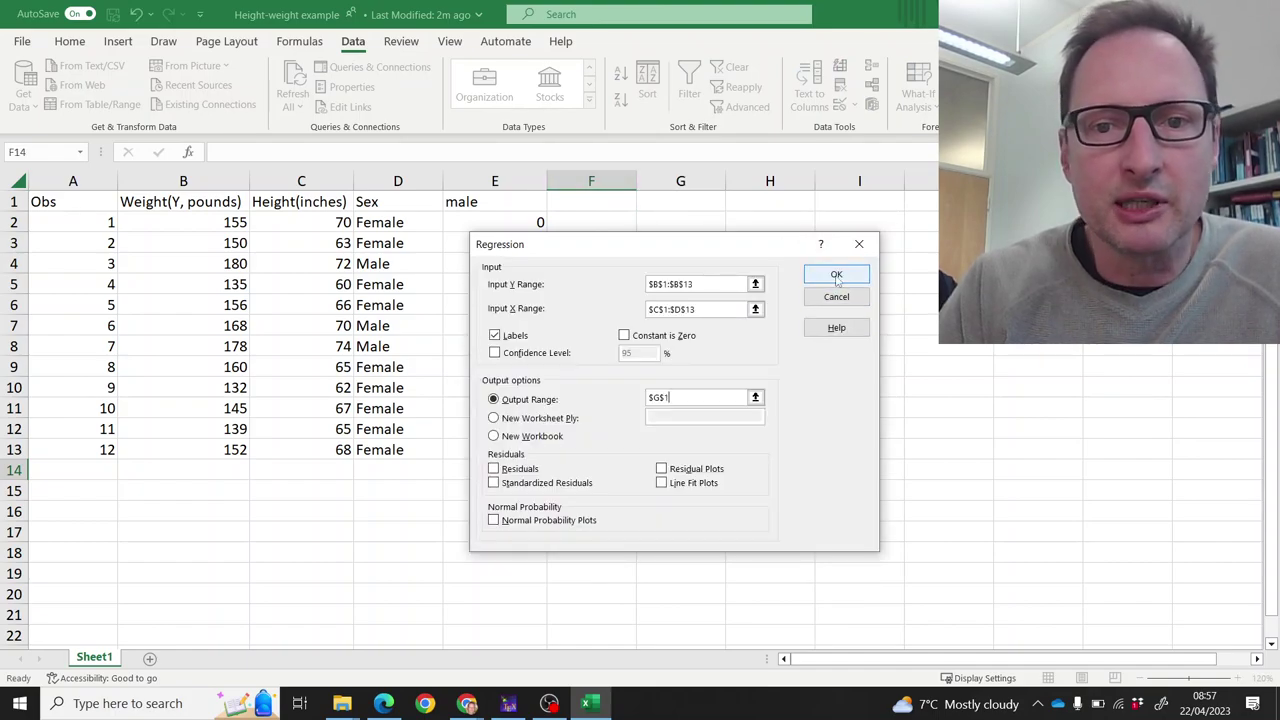
click(836, 276)
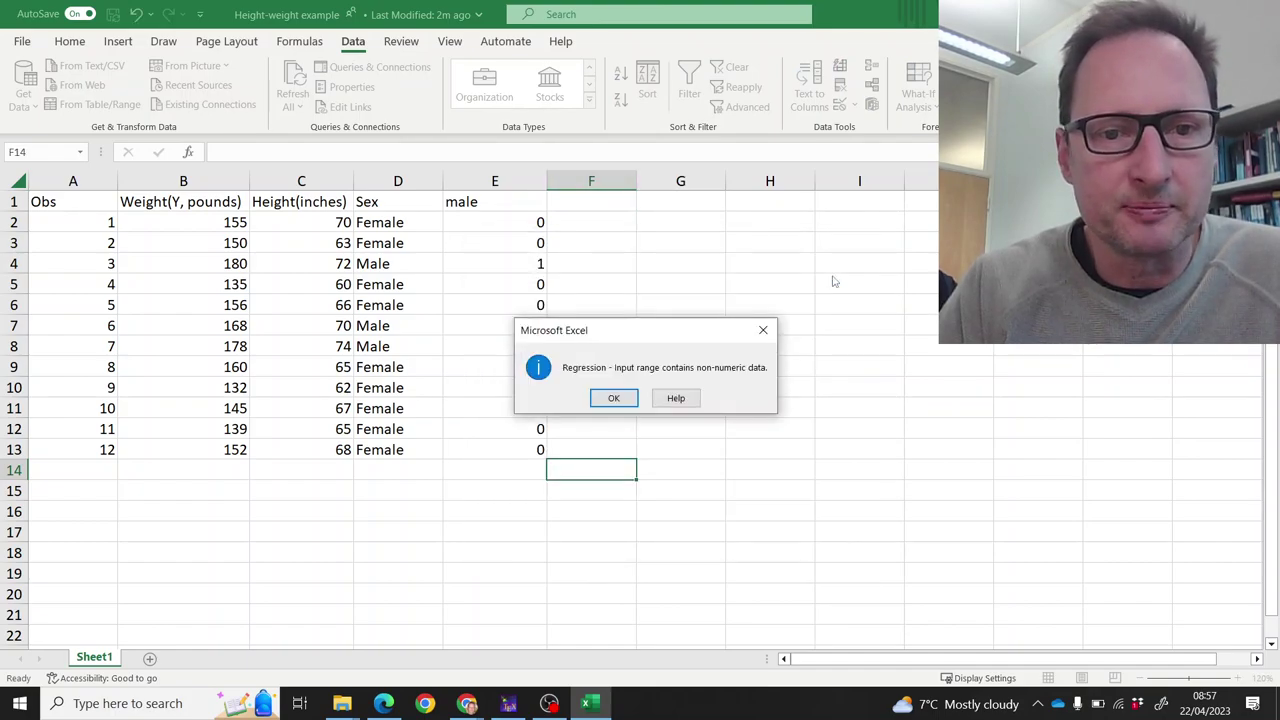
Step: Dismiss the non-numeric data error and cancel the Regression and Data Analysis dialogs
click(613, 398)
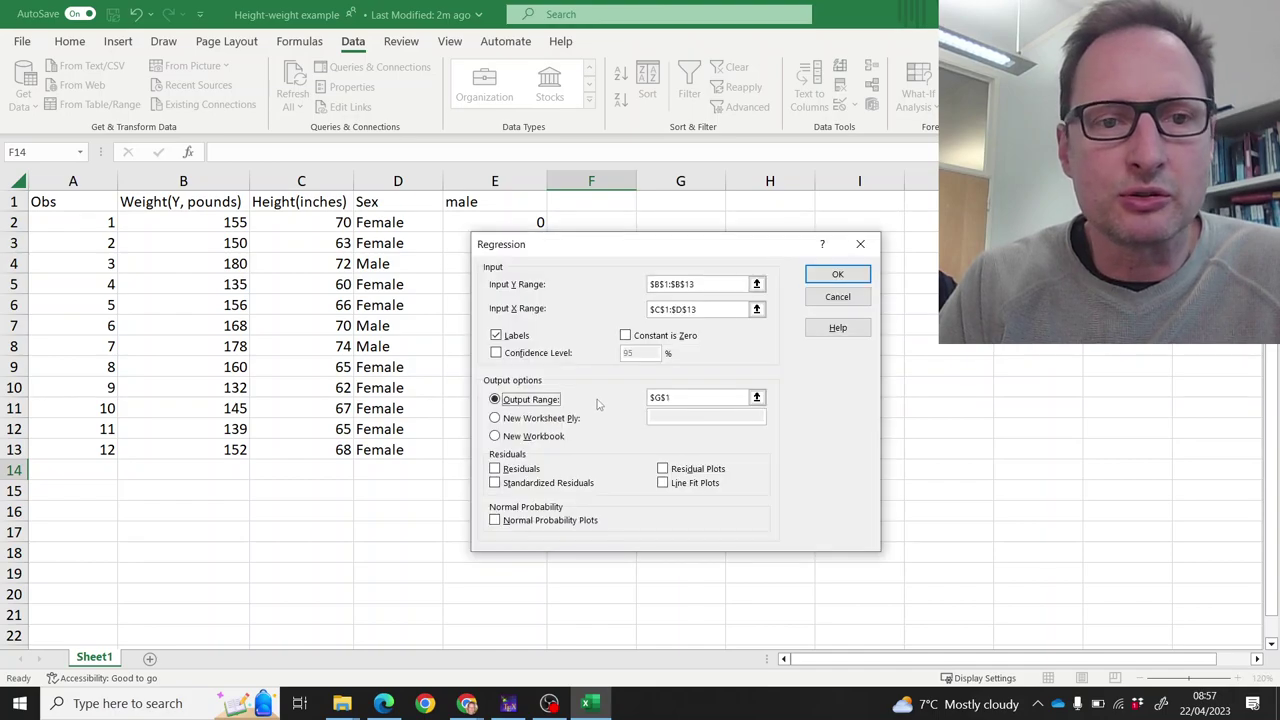
click(840, 296)
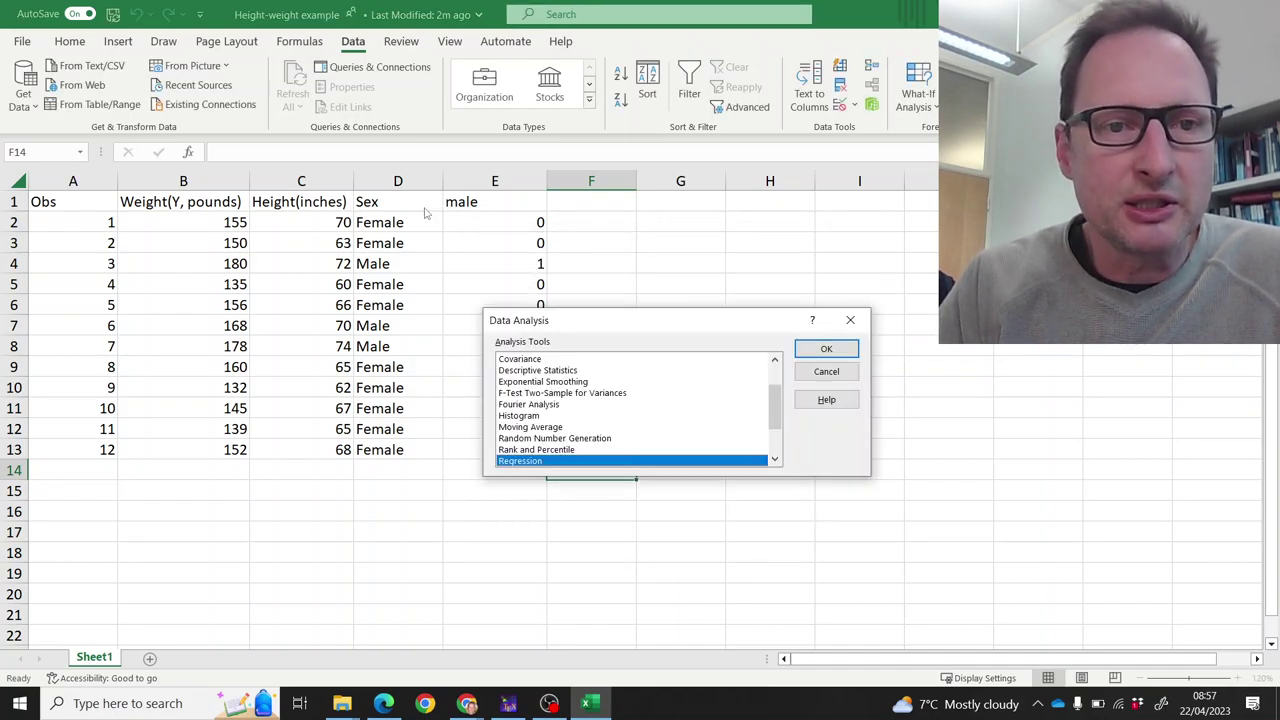
click(826, 372)
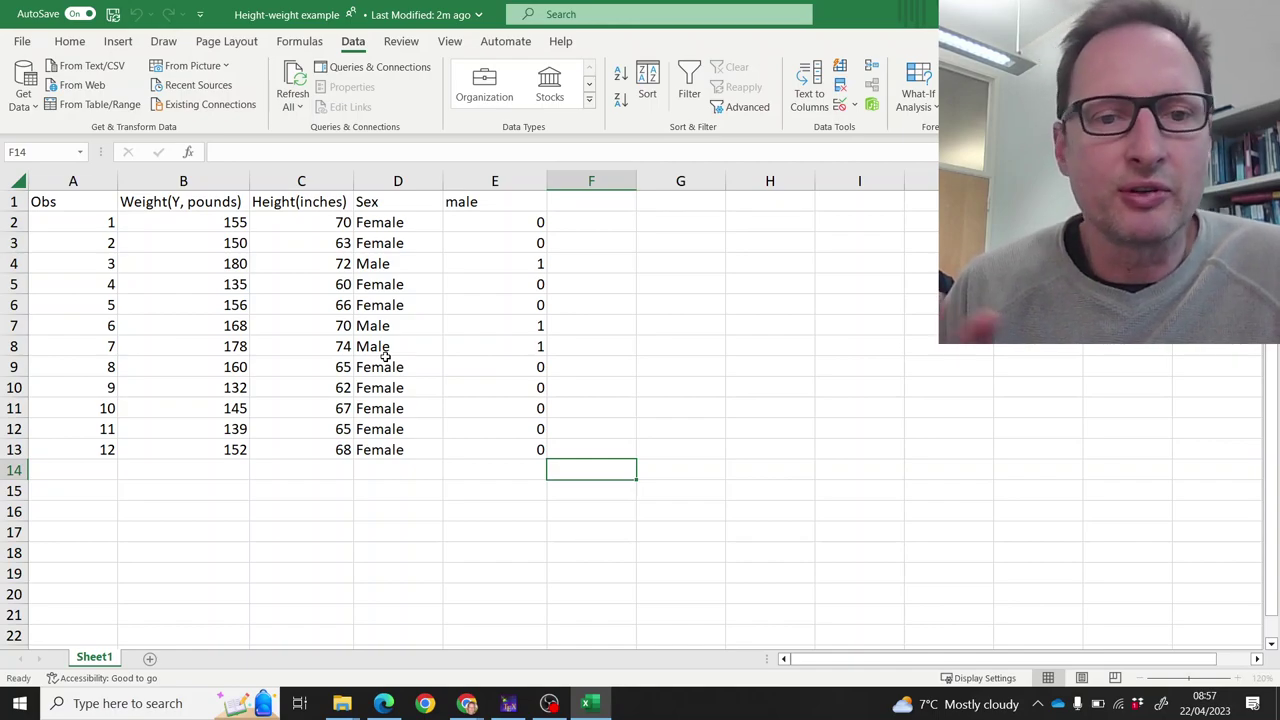
Step: Highlight the Sex and male cells showing Male rows pair with 1 and Female rows with 0
click(499, 204)
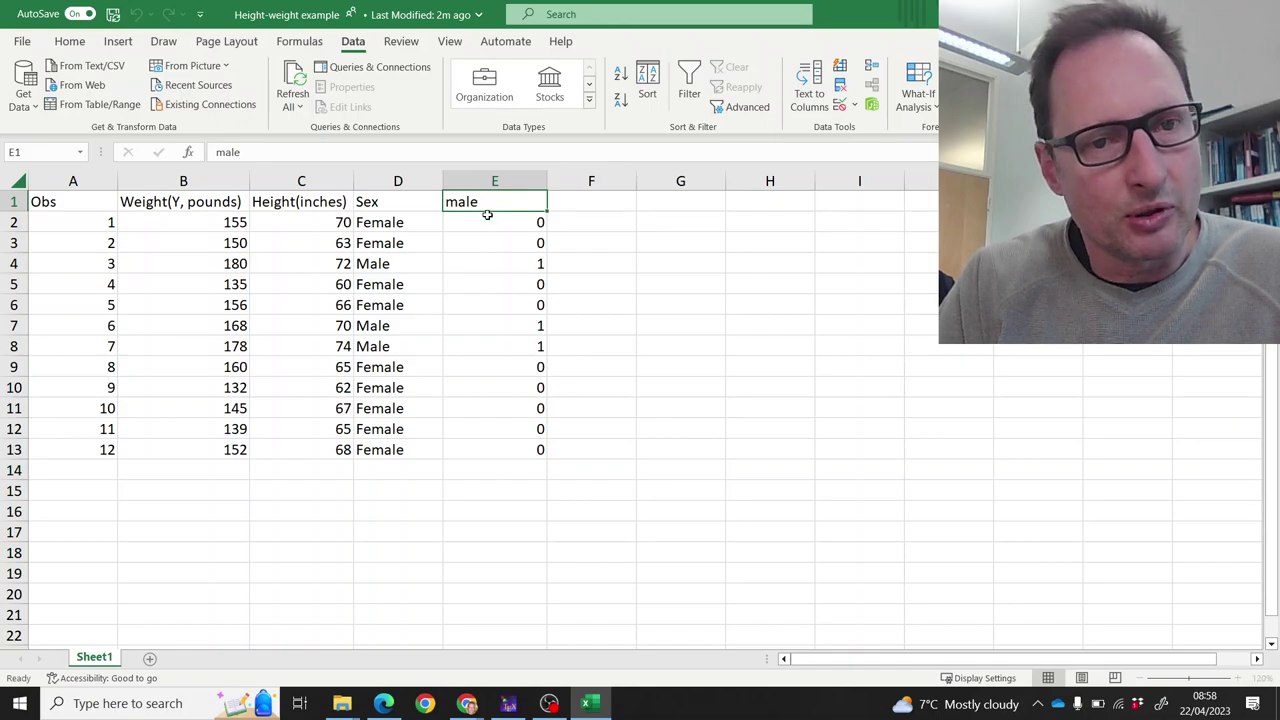
drag(404, 205, 448, 205)
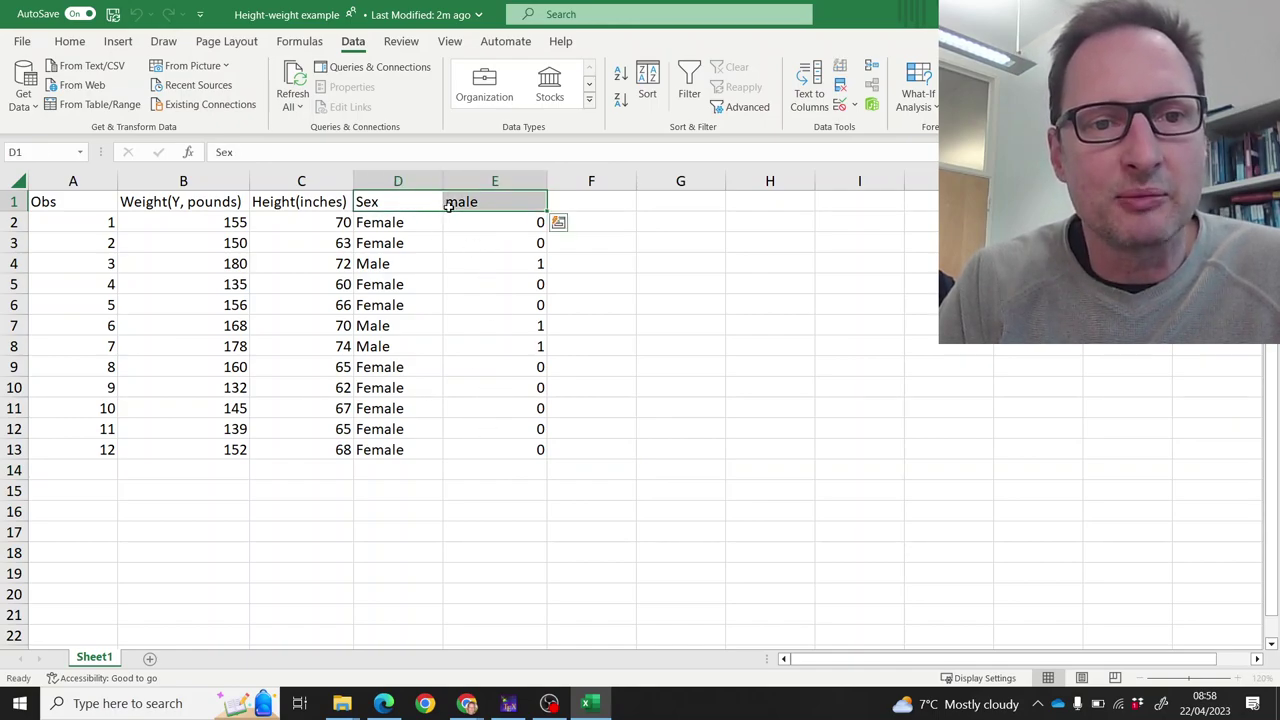
click(499, 202)
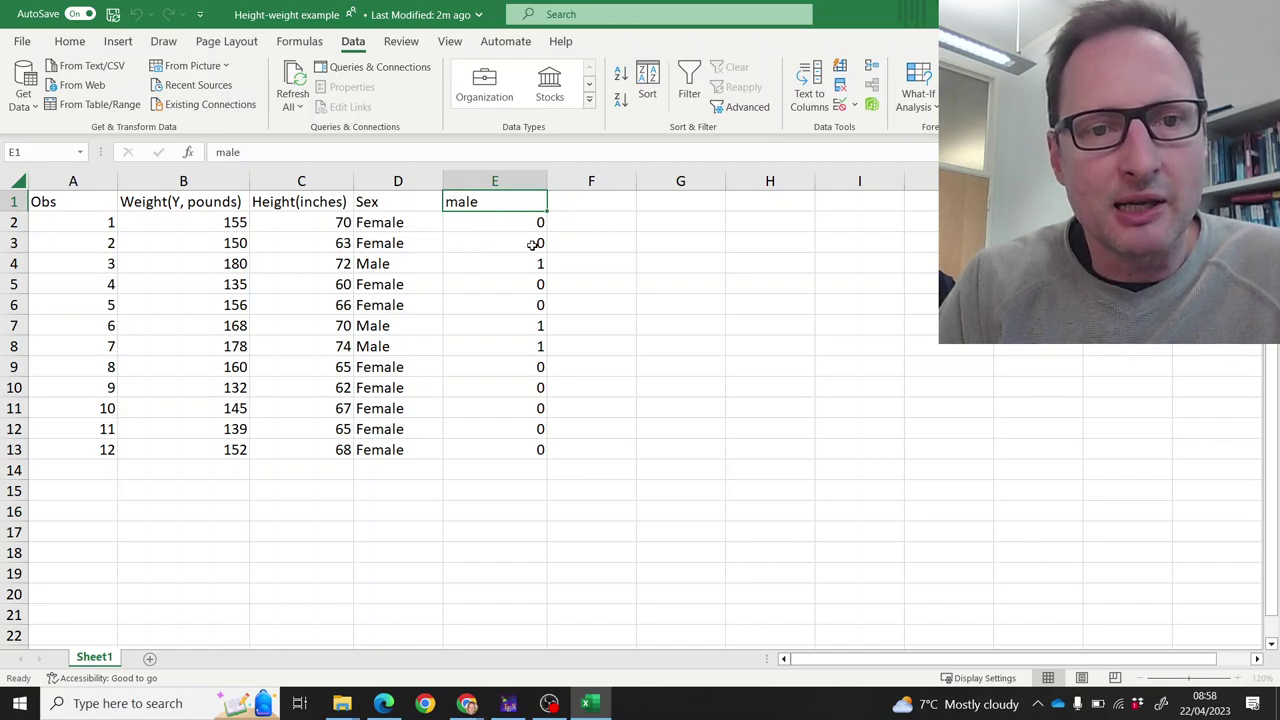
click(392, 264)
drag(440, 264, 497, 266)
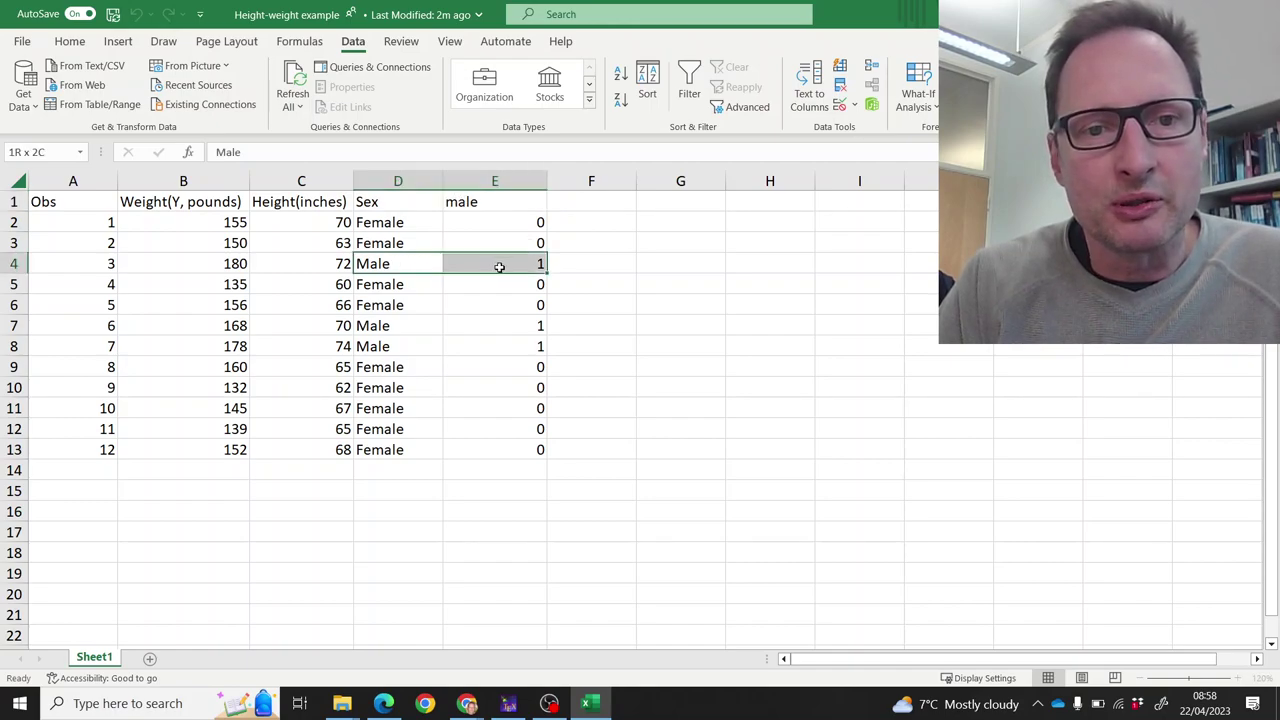
drag(406, 331, 507, 348)
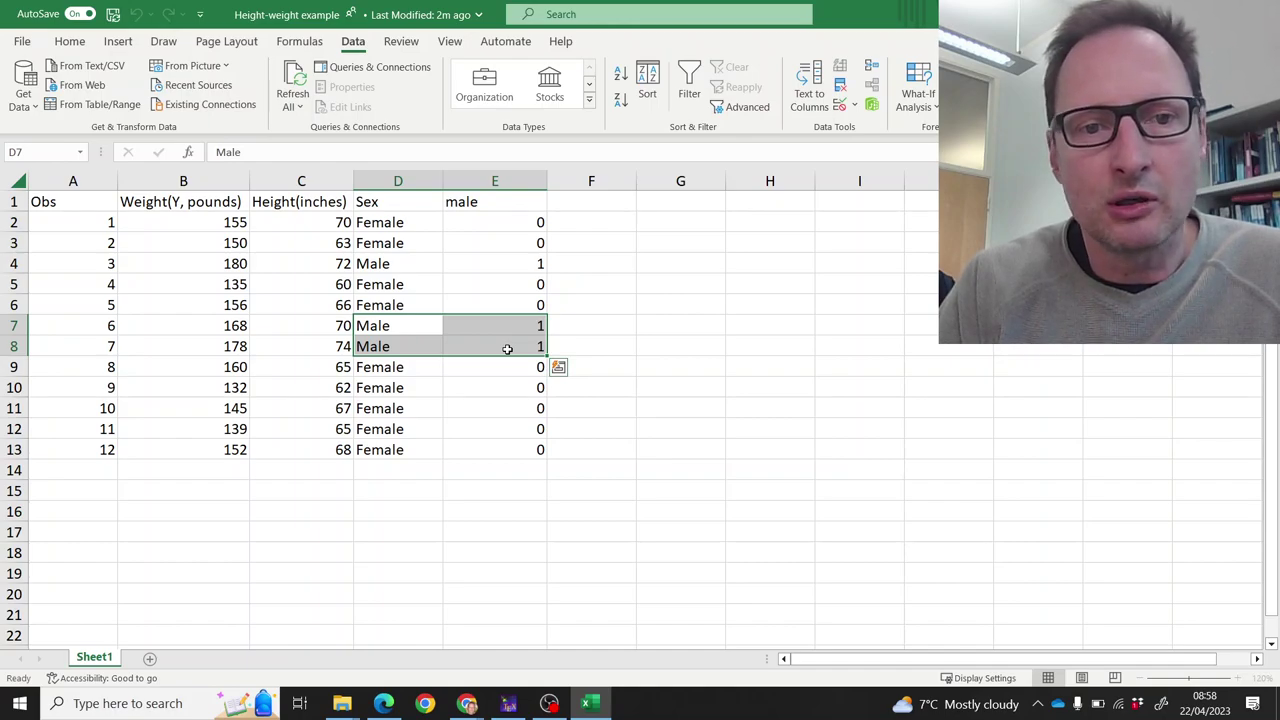
drag(405, 222, 503, 243)
drag(365, 290, 489, 303)
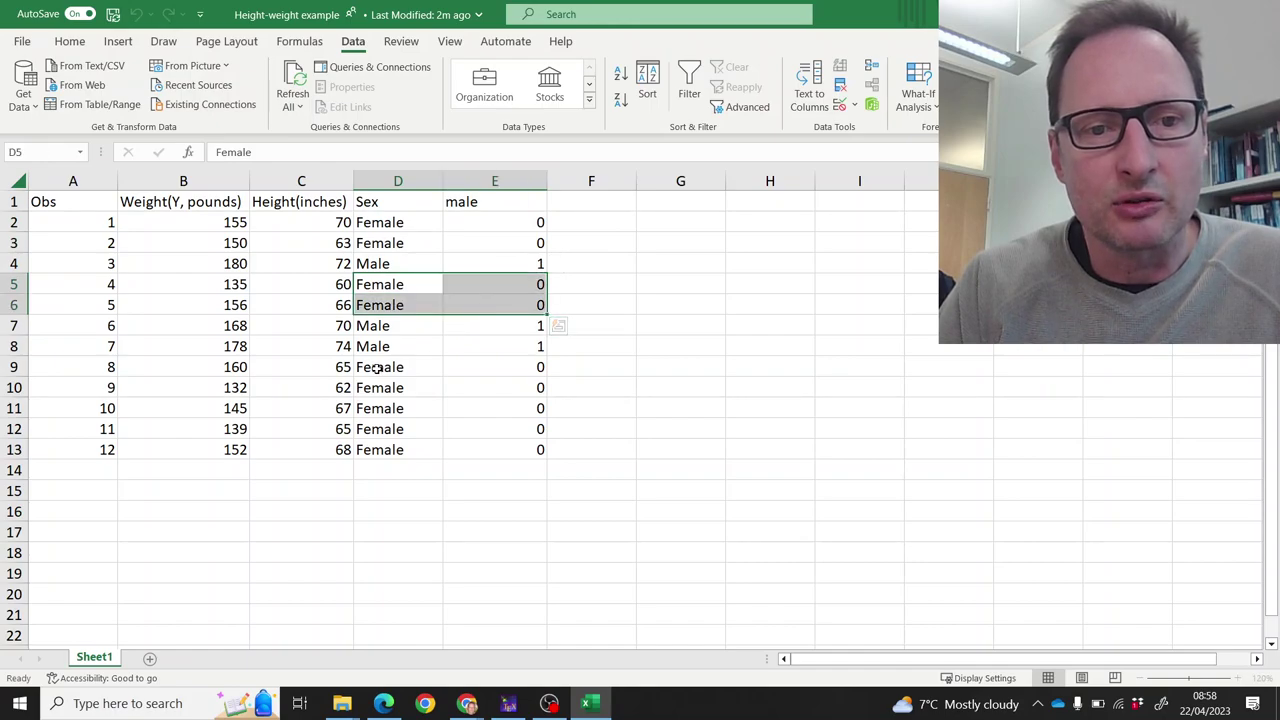
drag(390, 366, 503, 446)
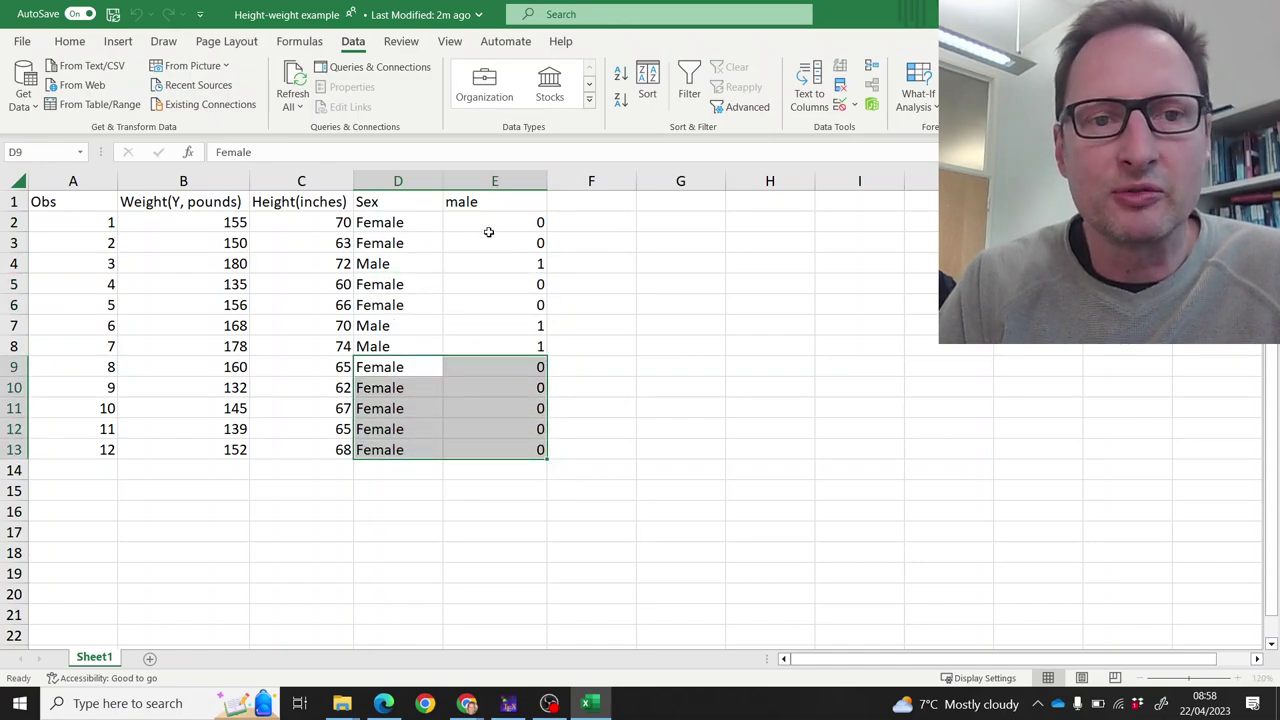
click(405, 179)
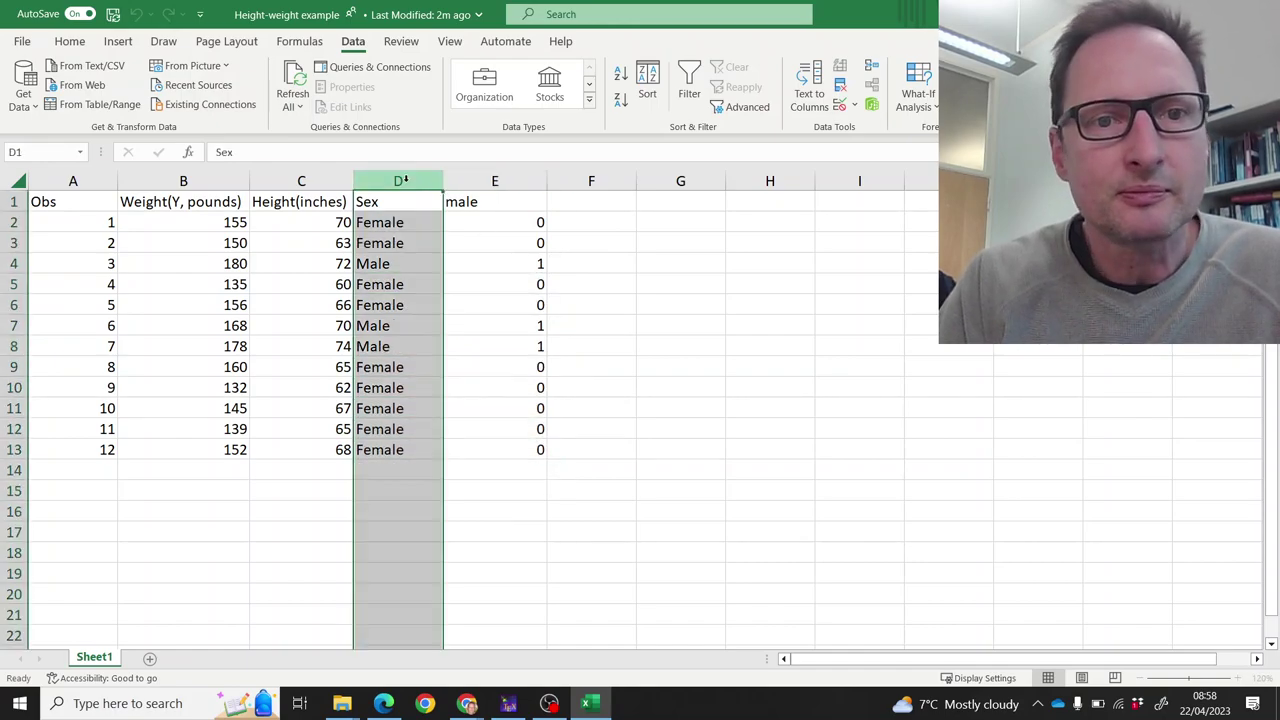
Step: Insert a blank column before Sex and move the male column values into column D
right_click(406, 181)
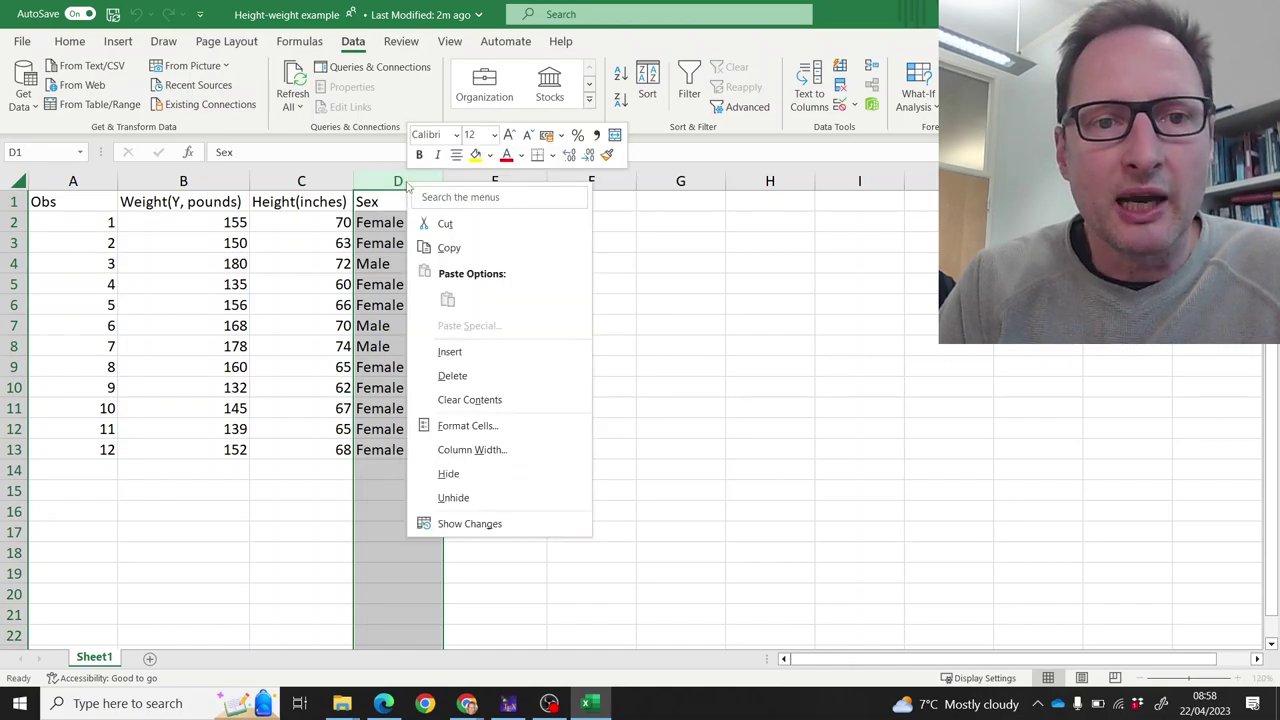
click(470, 351)
drag(598, 202, 580, 445)
key(ctrl+c)
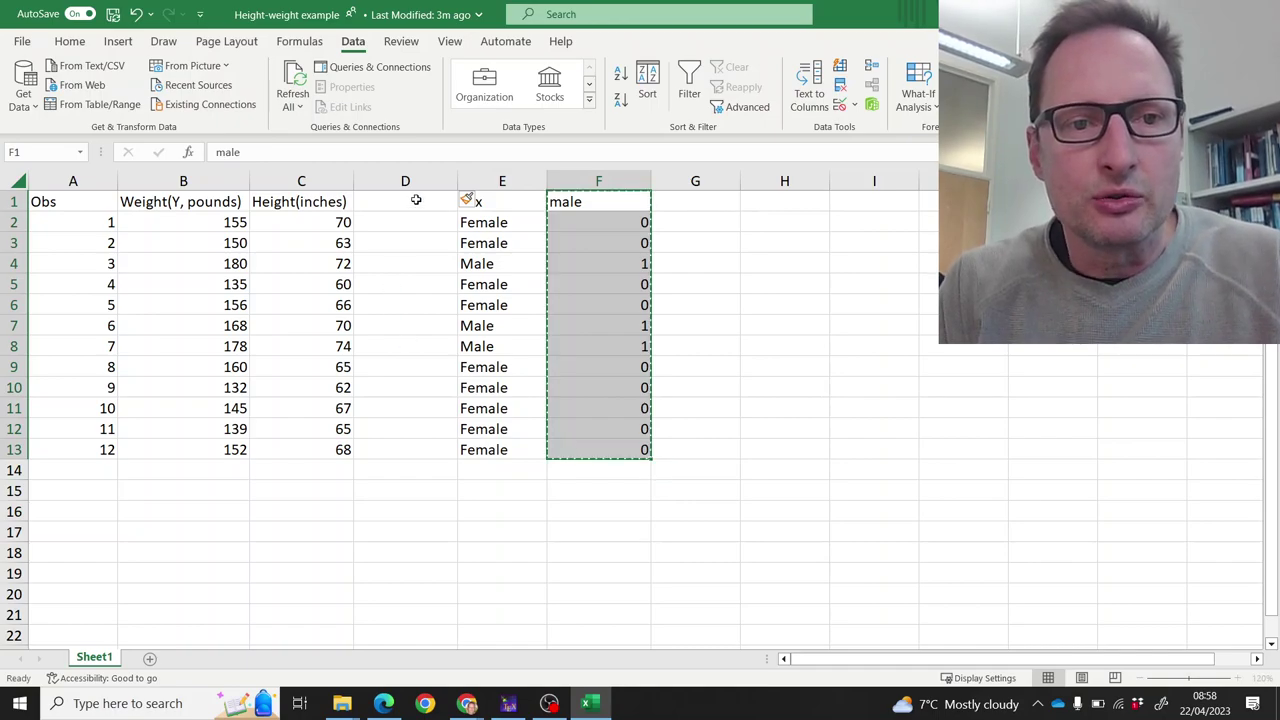
click(406, 200)
key(ctrl+v)
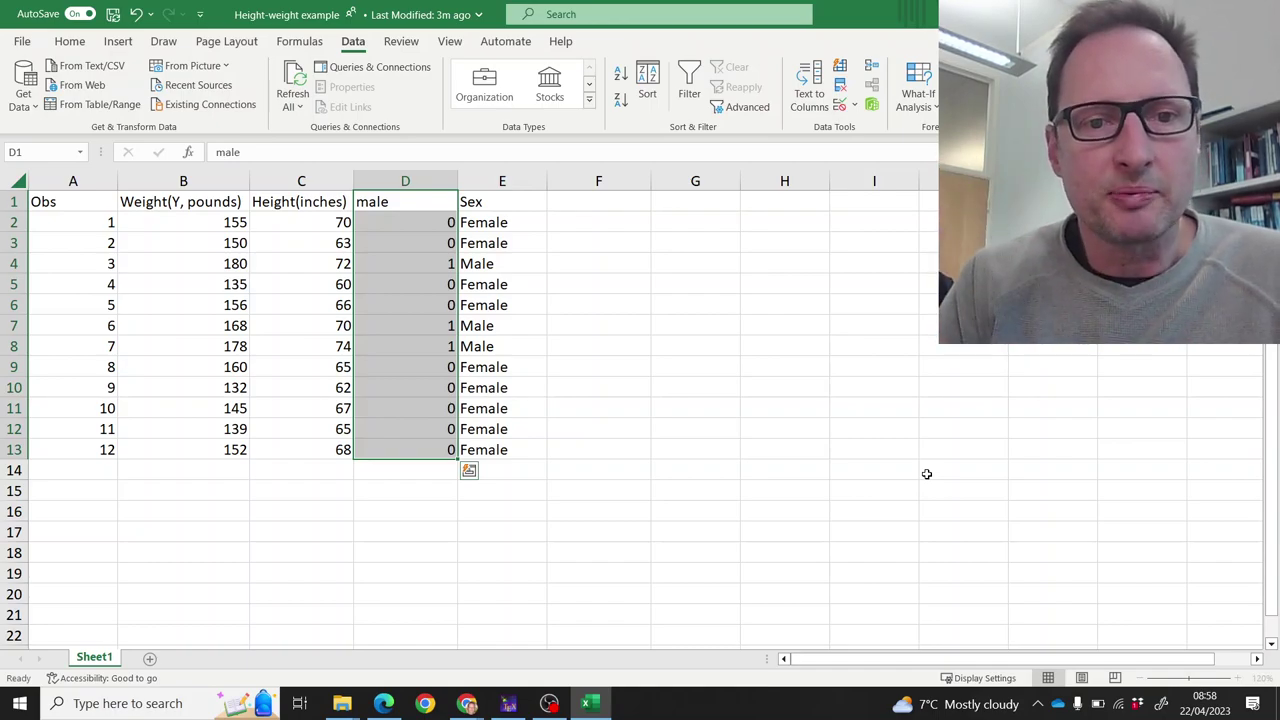
key(Escape)
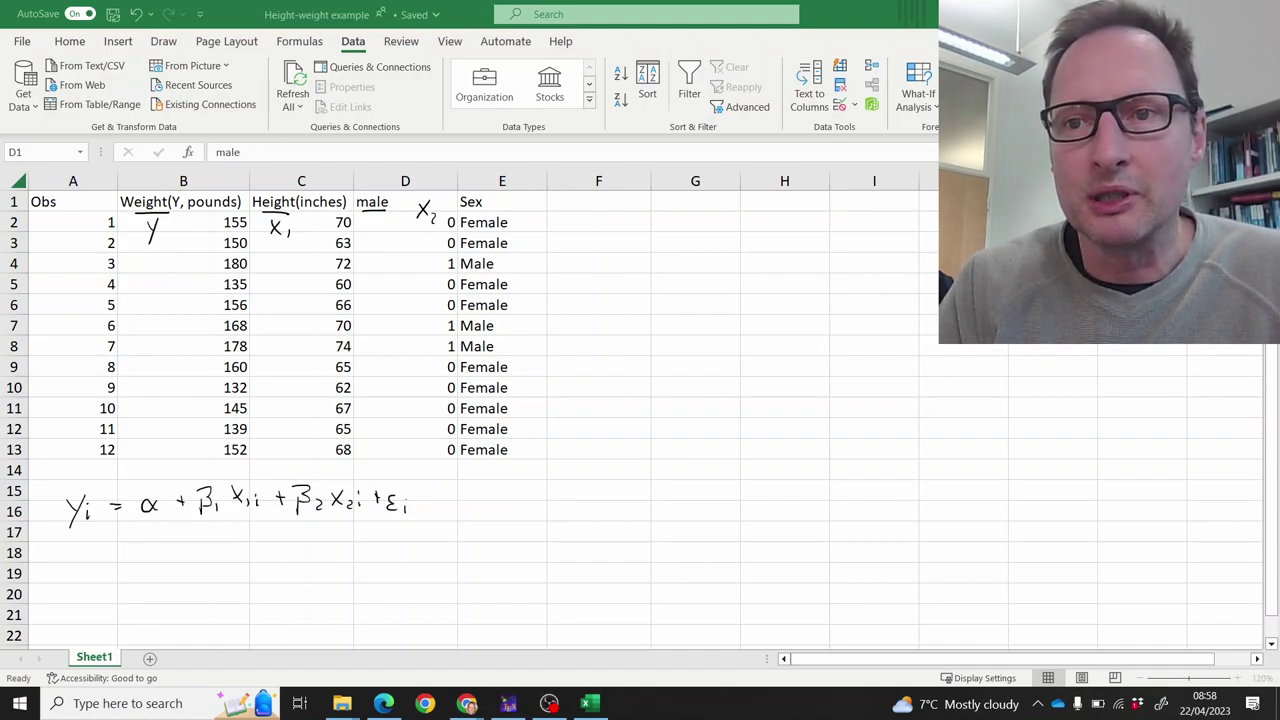
Step: Open the Regression tool through the Alt+A, Y, 2 Data Analysis shortcut
key(Escape)
key(ctrl+shift+Down)
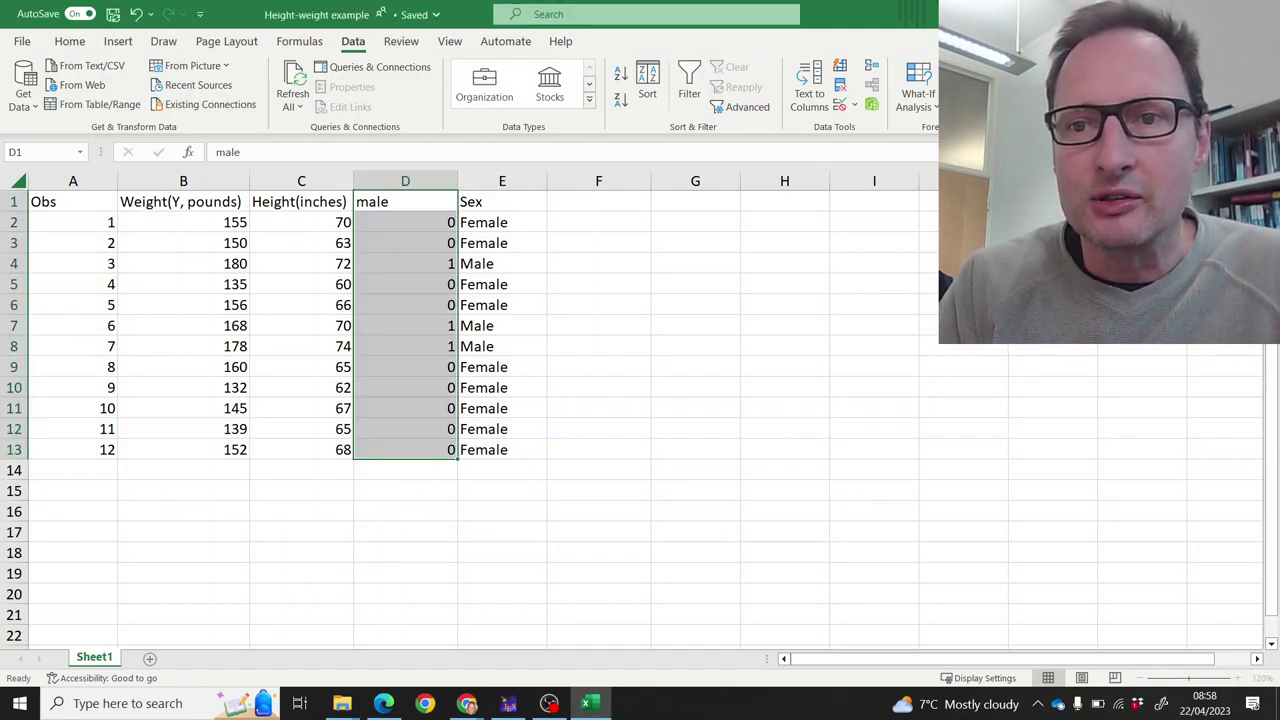
key(alt+a)
key(y)
key(2)
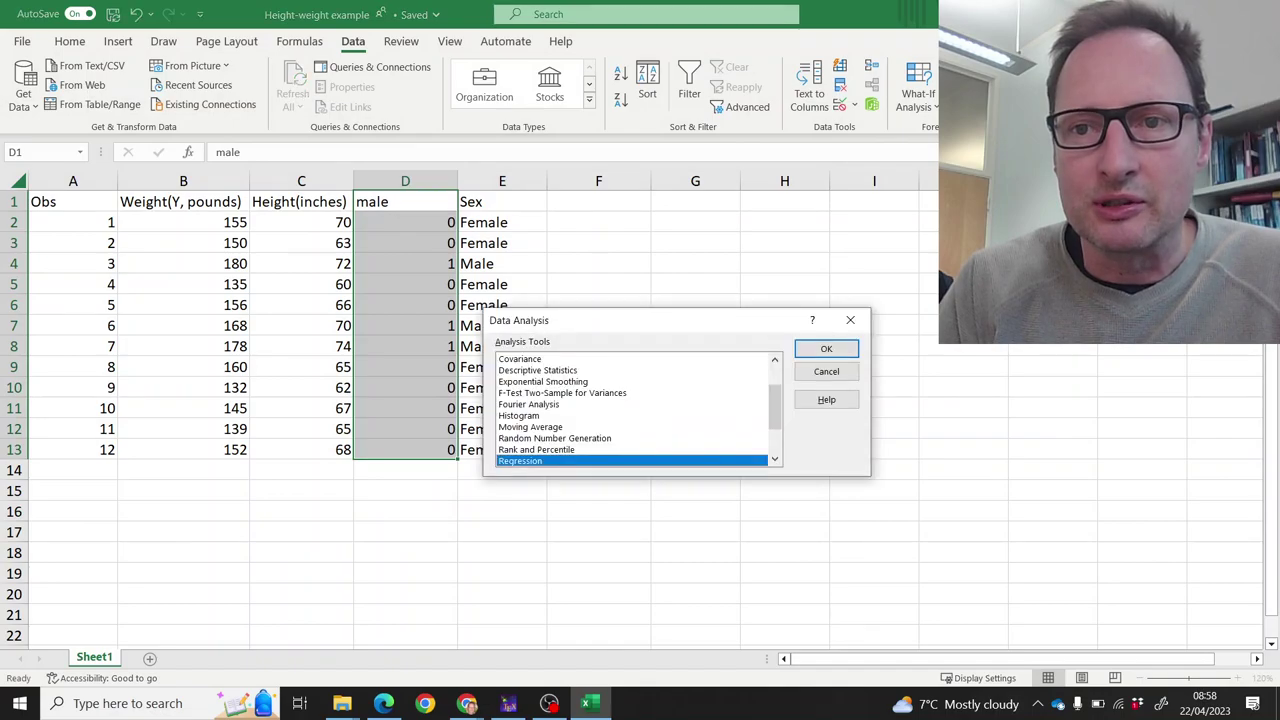
click(826, 348)
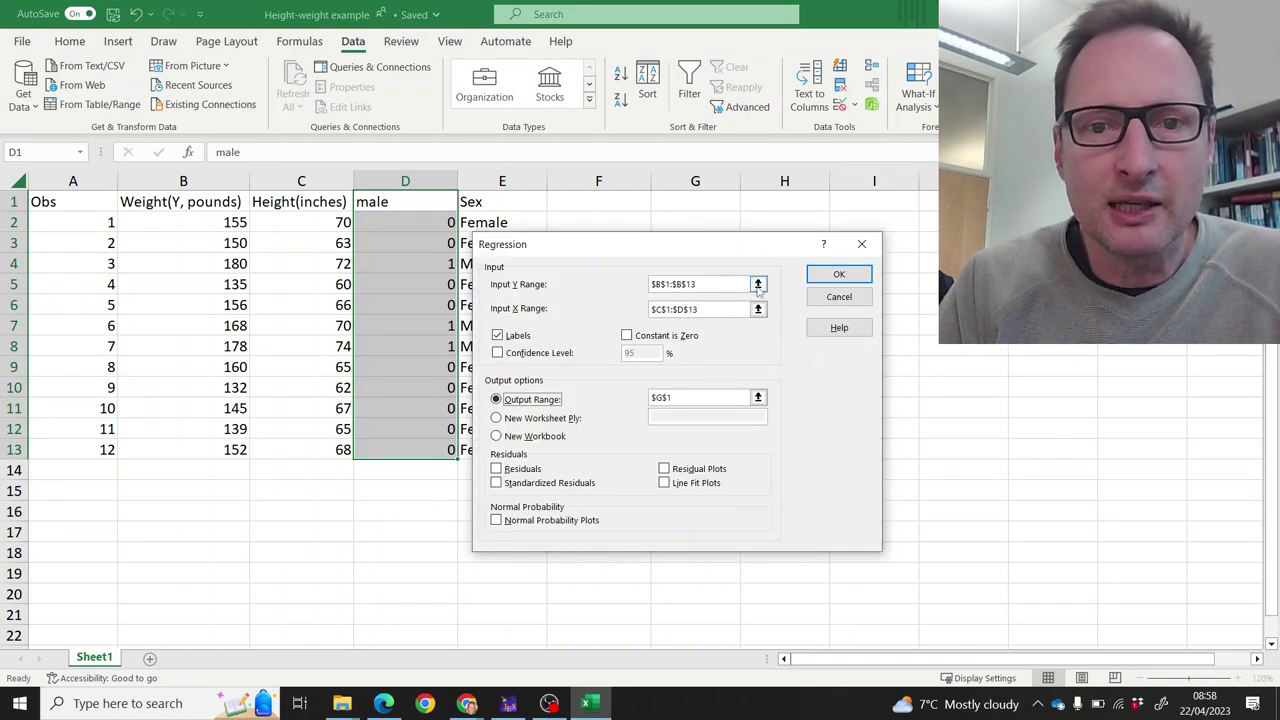
Step: Keep Y as B1:B13, set X to height and male C1:D13, and run the regression
click(757, 284)
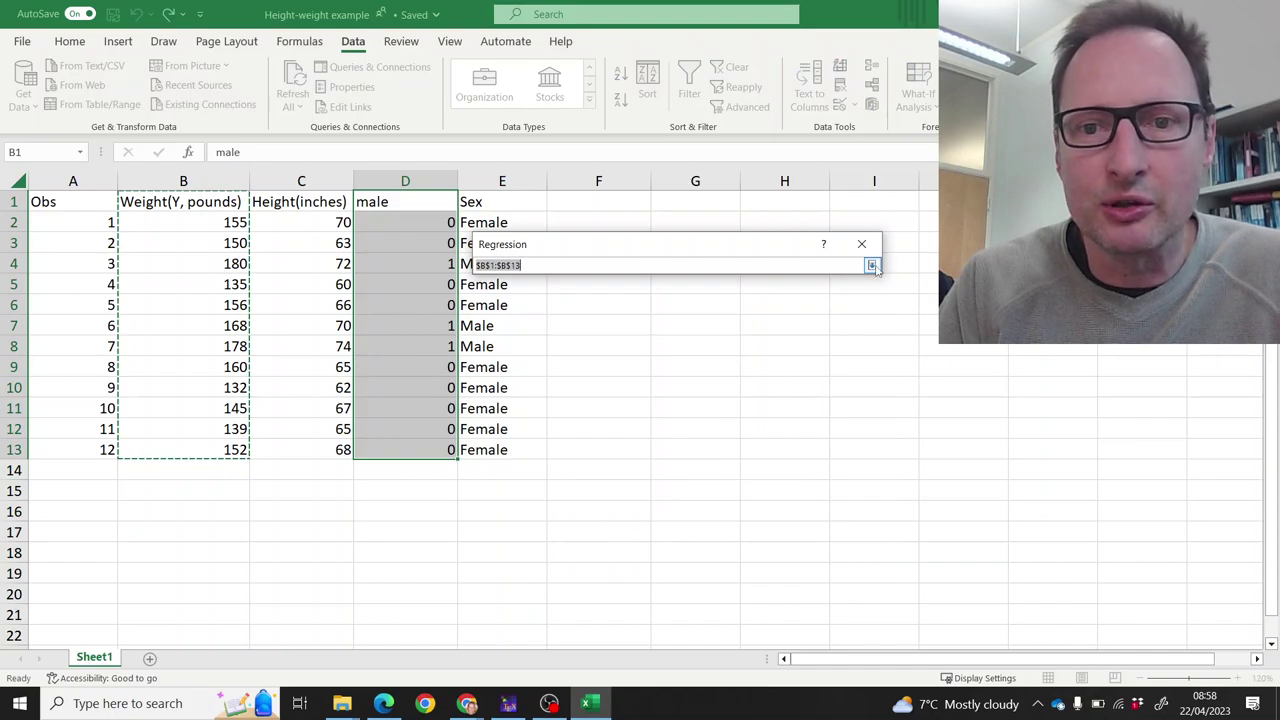
click(871, 265)
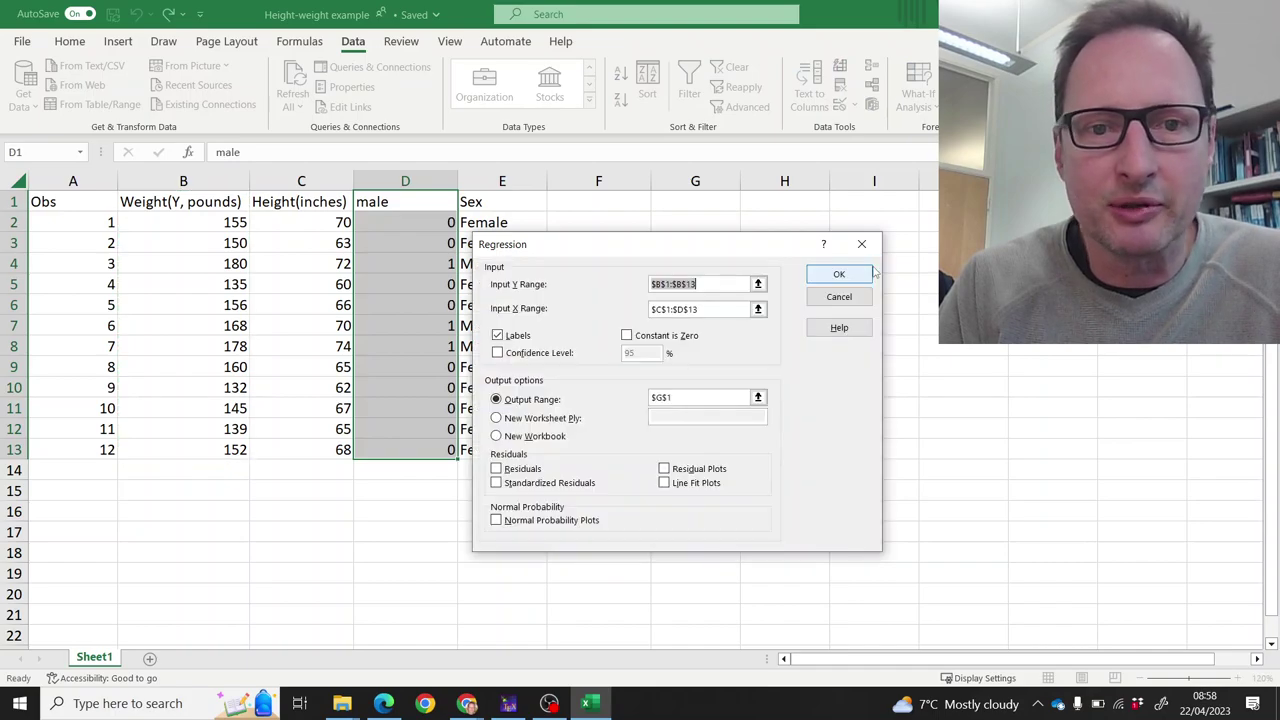
click(757, 309)
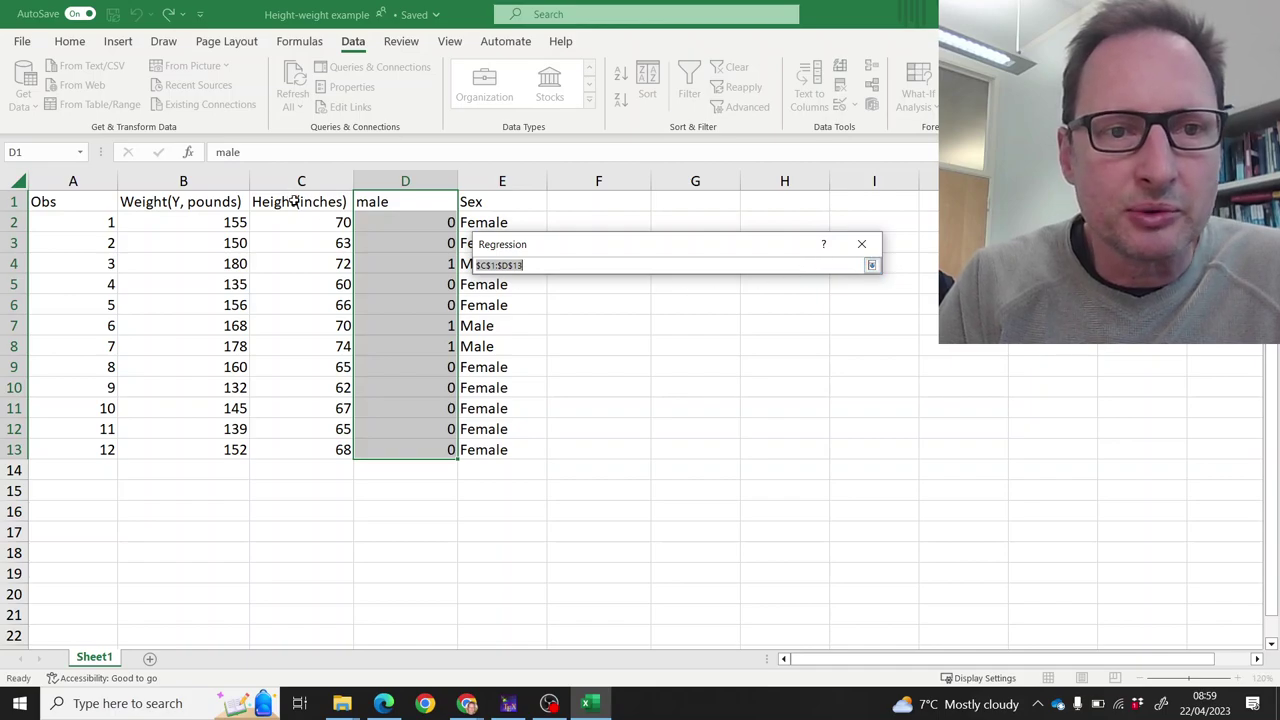
drag(296, 201, 412, 444)
click(871, 265)
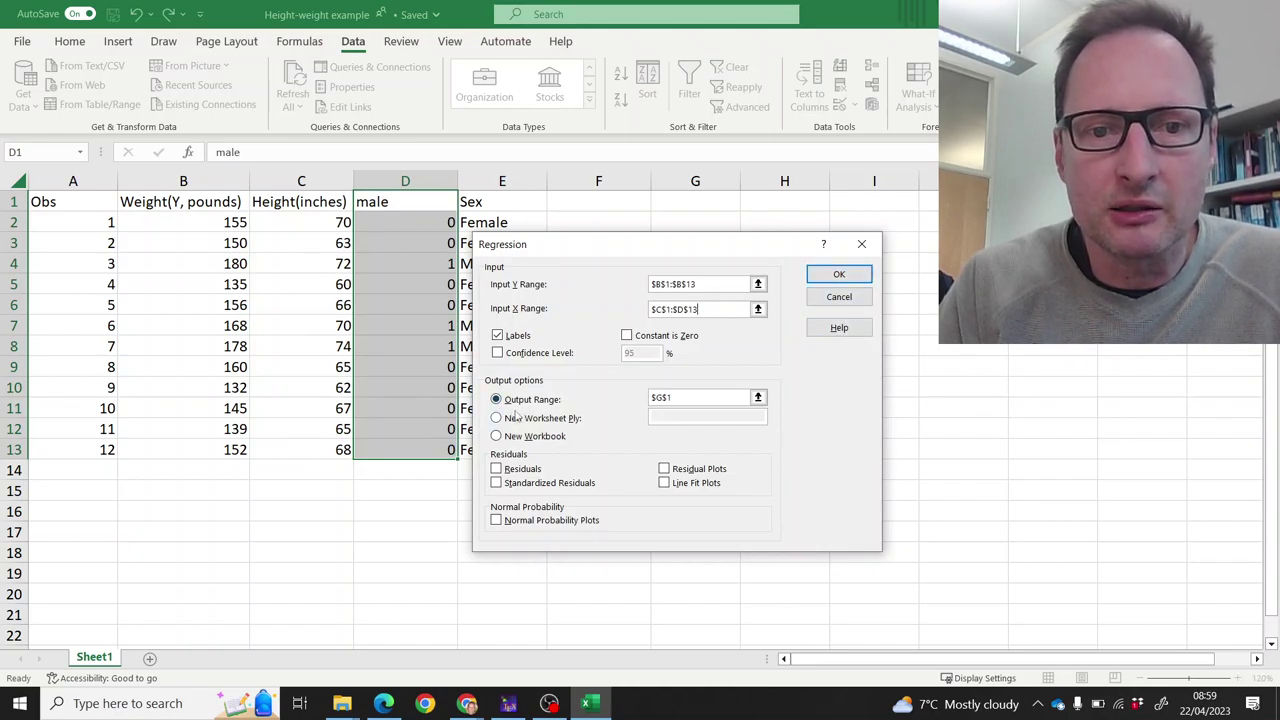
click(838, 277)
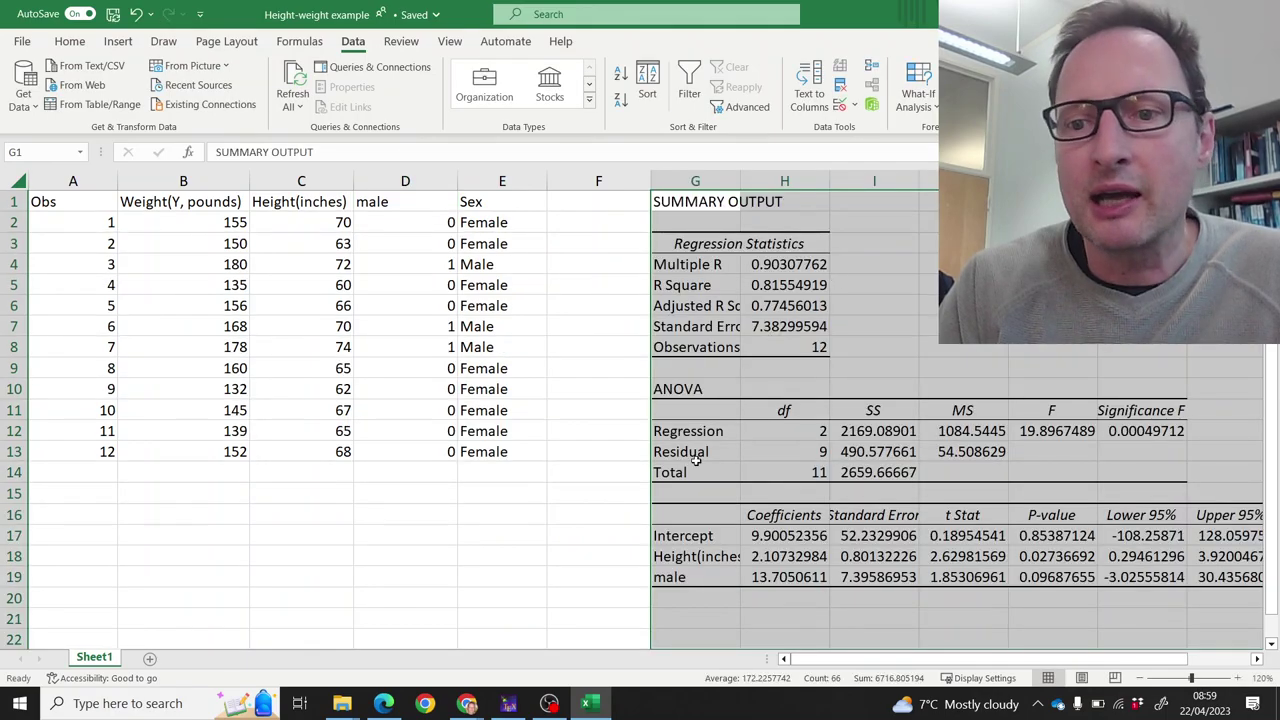
Step: Scroll right through the regression output to reveal the Lower 95.0% and Upper 95.0% columns
click(1257, 660)
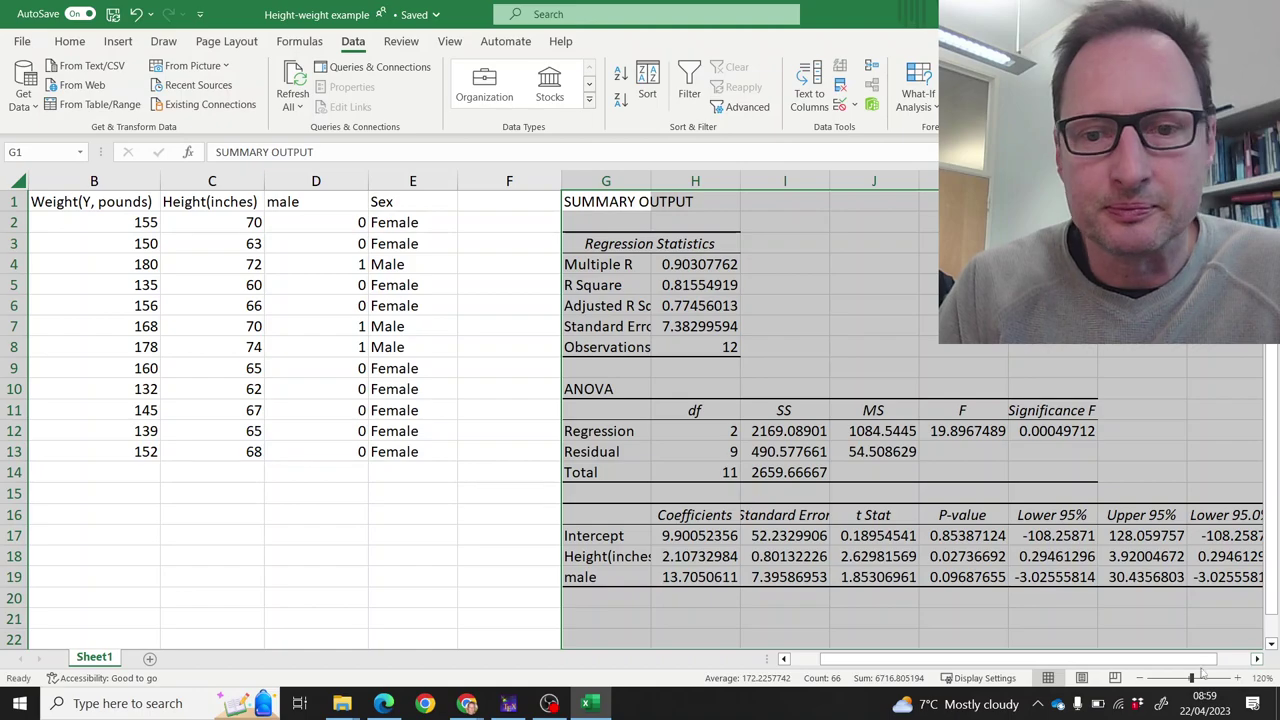
click(784, 659)
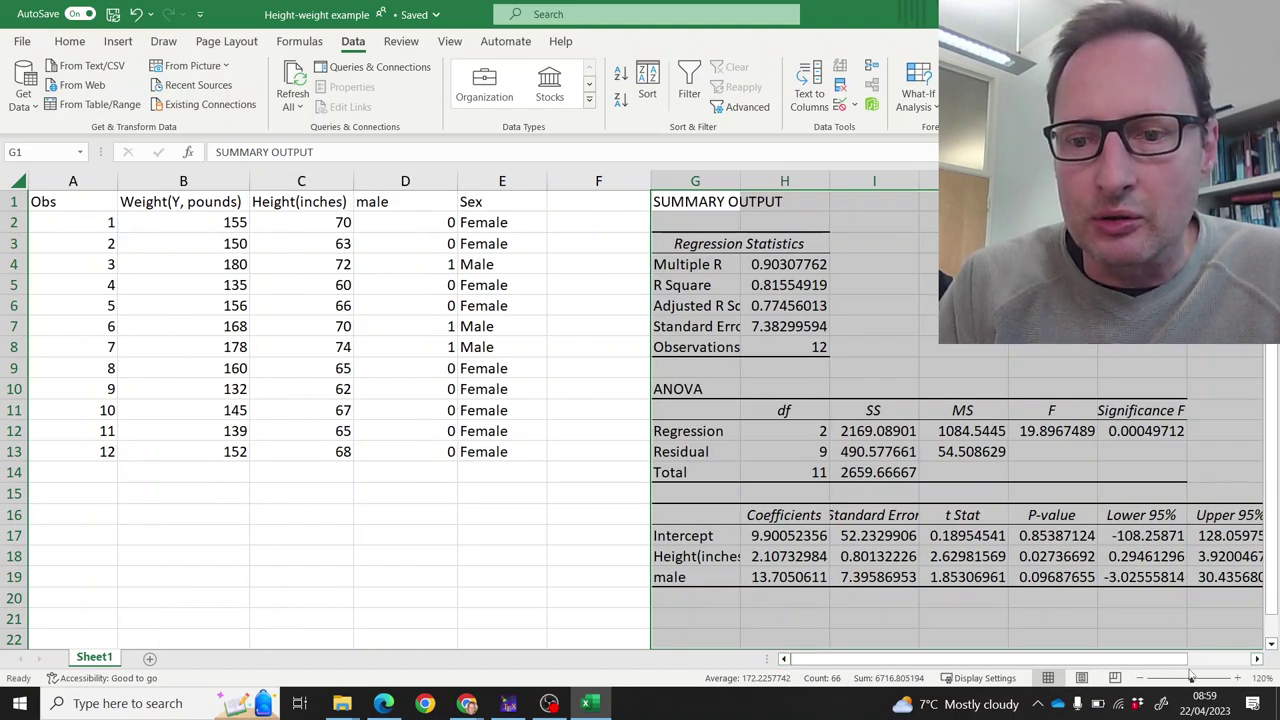
click(1257, 659)
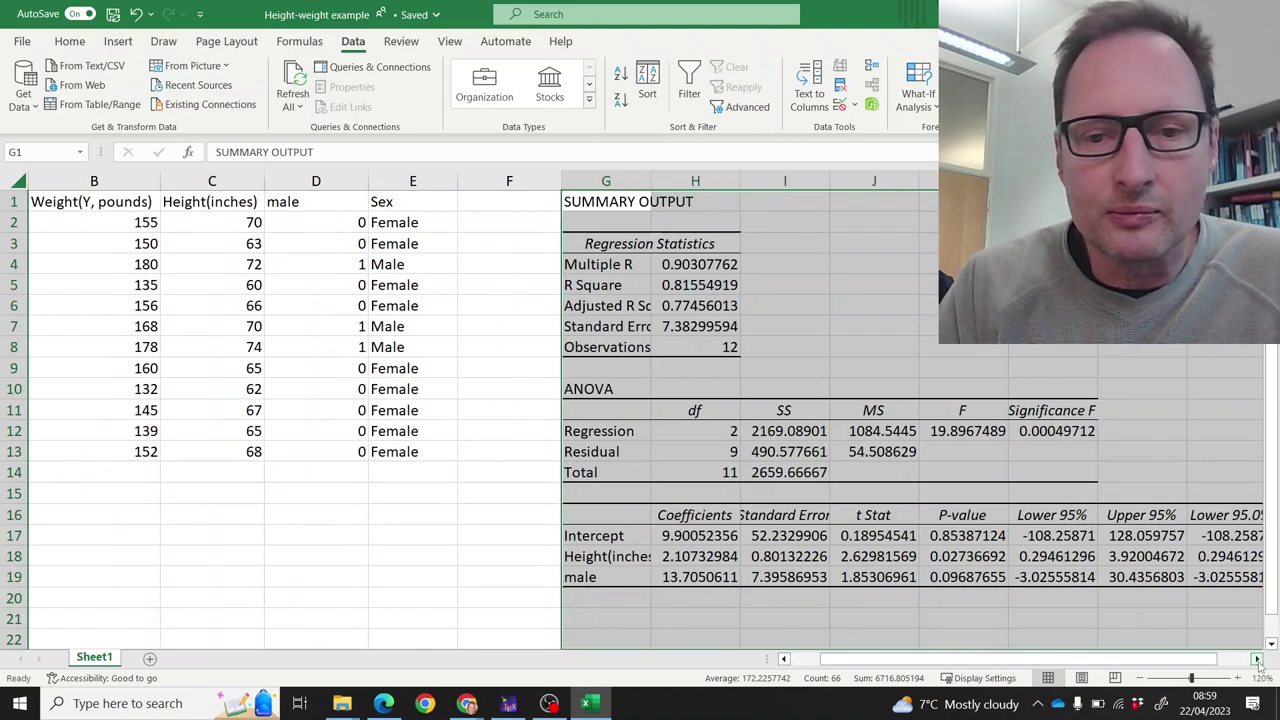
Step: Scroll back and erase the misplaced X1 and stray ink near the weight values
click(1257, 659)
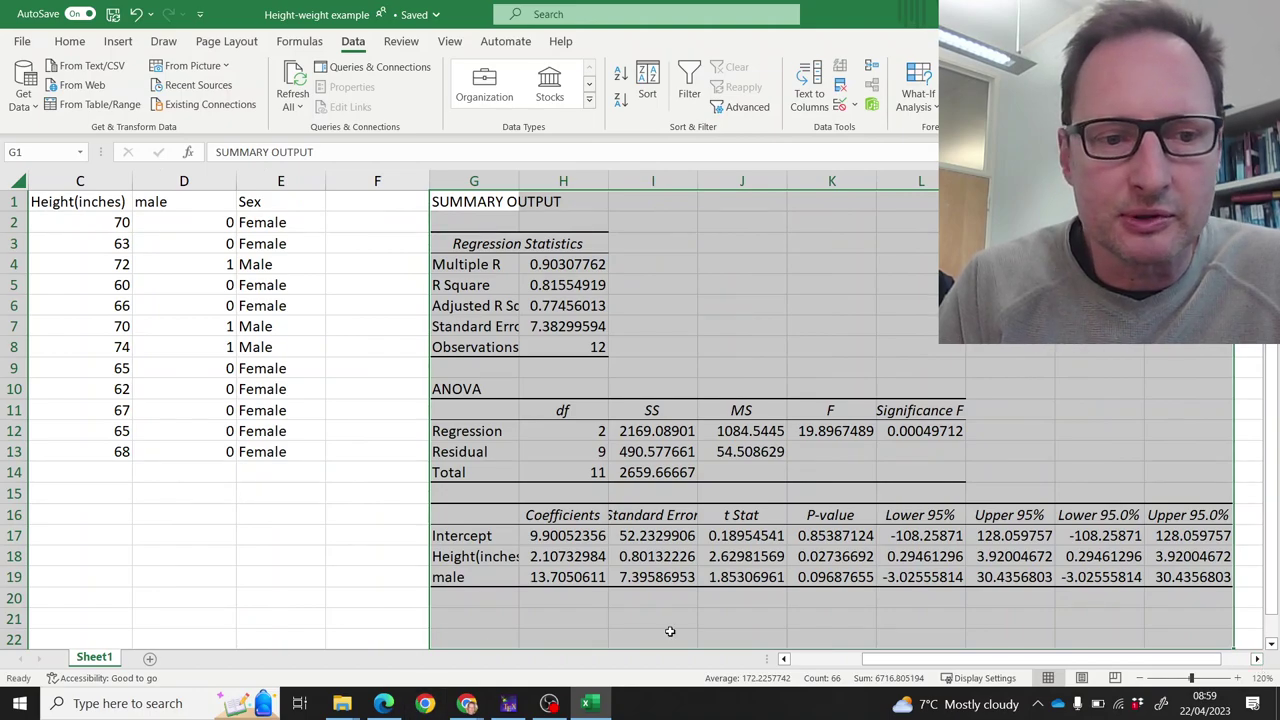
click(785, 659)
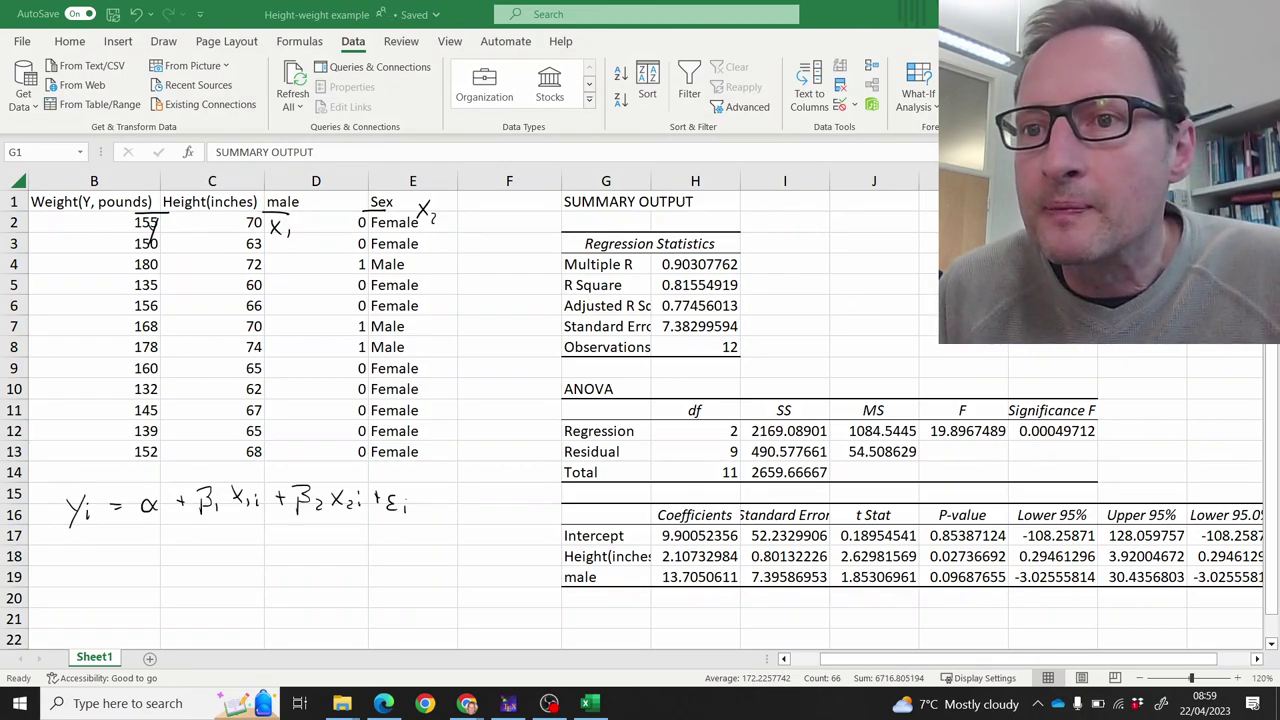
drag(308, 212, 281, 233)
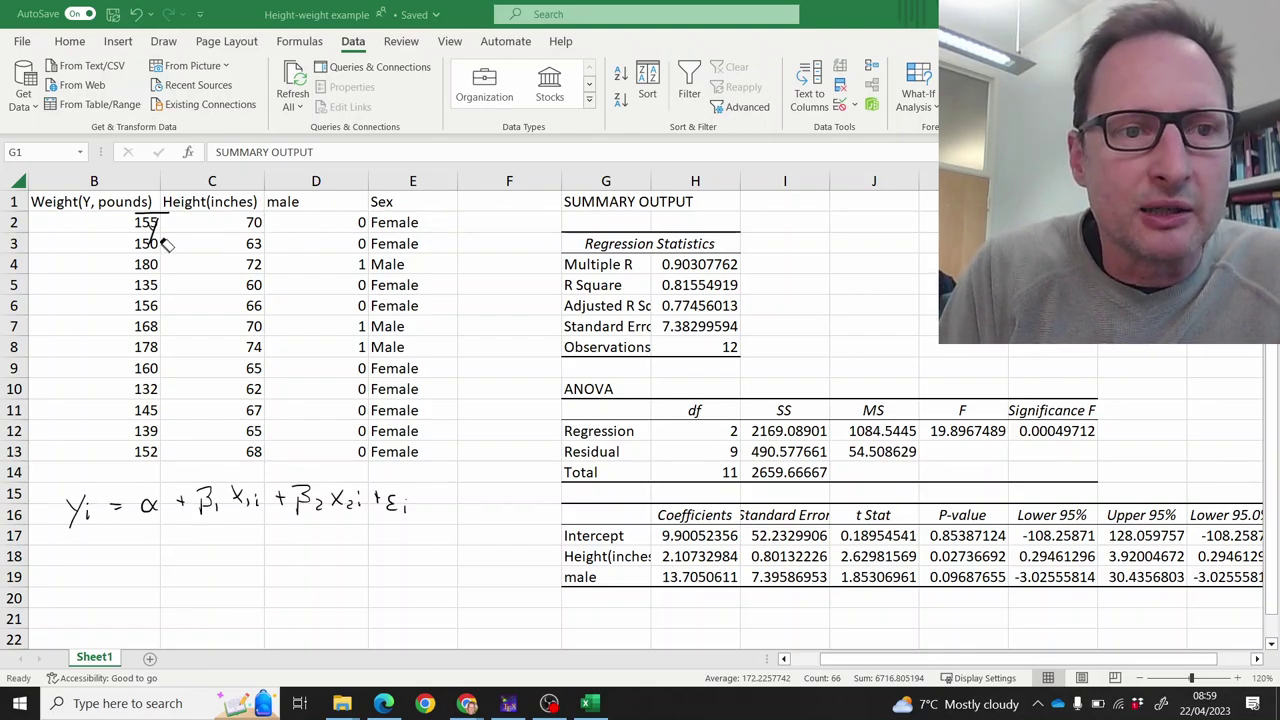
drag(165, 243, 187, 217)
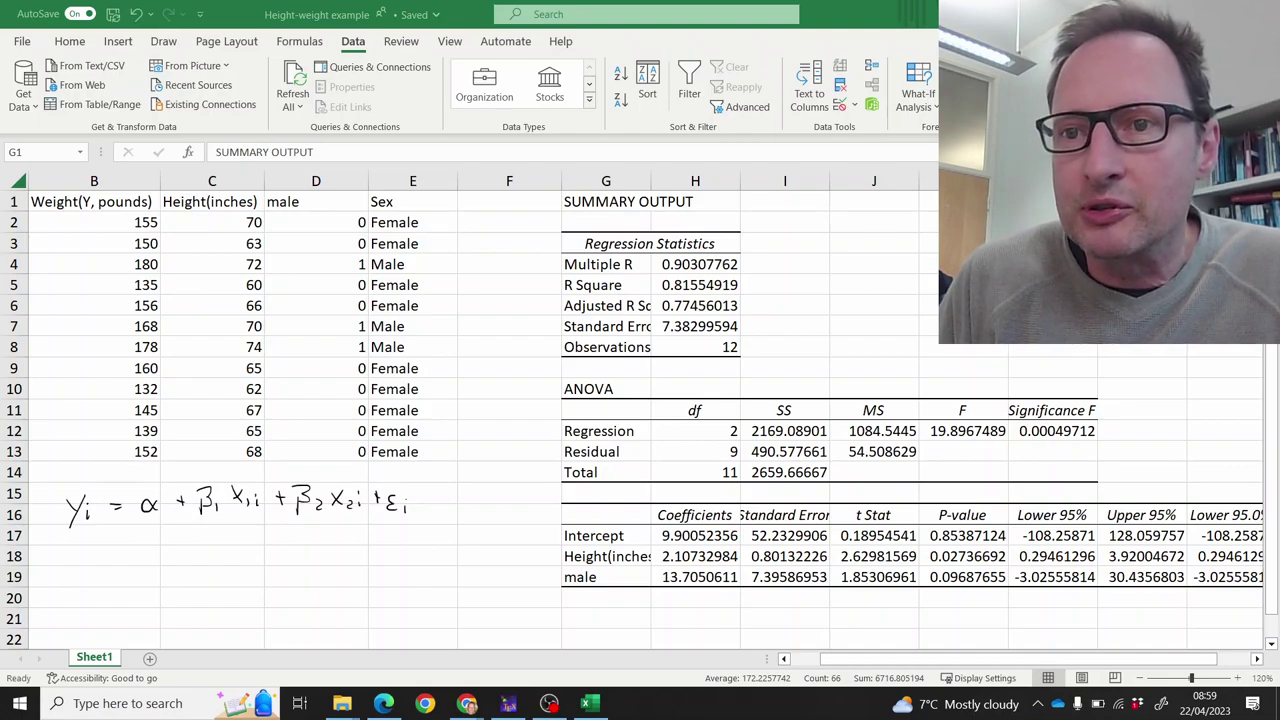
Step: Write Y, X1 and X2 in ink under the weight, height and male headers
drag(66, 217, 67, 244)
drag(186, 214, 198, 228)
mouse_move(197, 213)
mouse_down()
mouse_move(187, 228)
mouse_move(207, 228)
mouse_up()
mouse_move(300, 215)
mouse_down()
mouse_move(310, 230)
mouse_move(299, 231)
mouse_move(327, 234)
mouse_up()
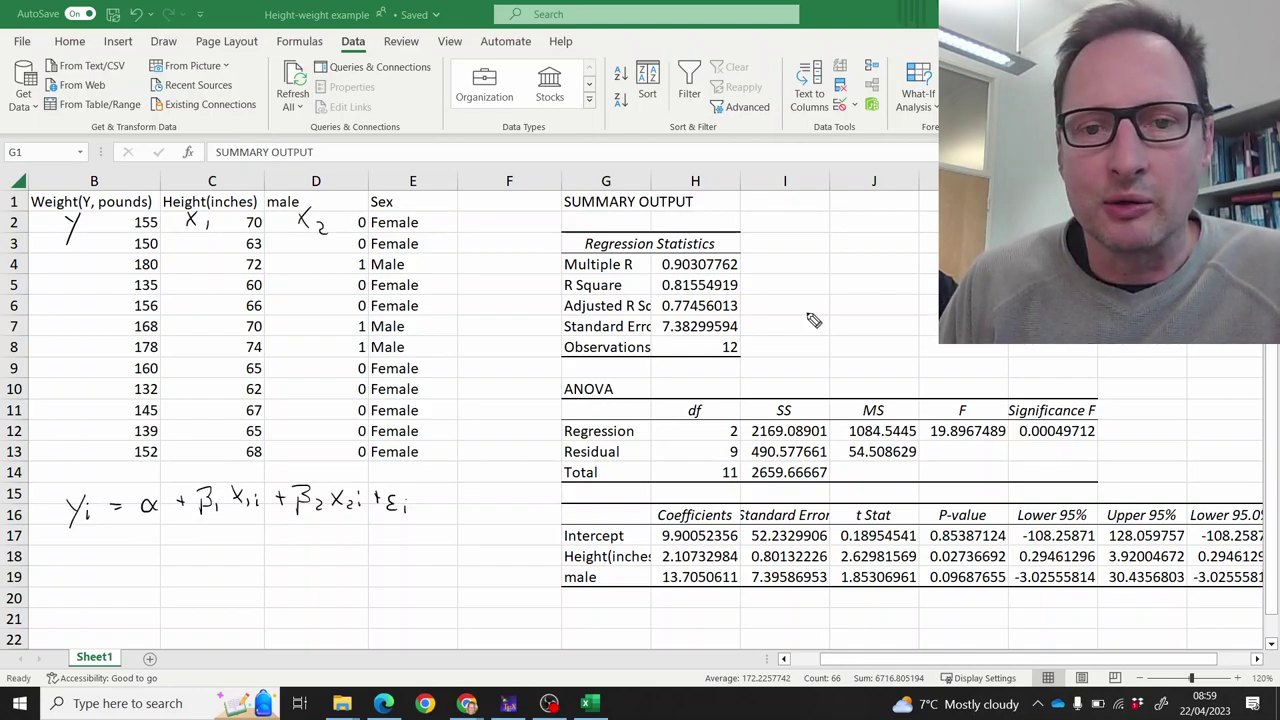
Step: In red ink, mark the 12 observations, underline α and β1, and box the coefficients
drag(735, 346, 753, 351)
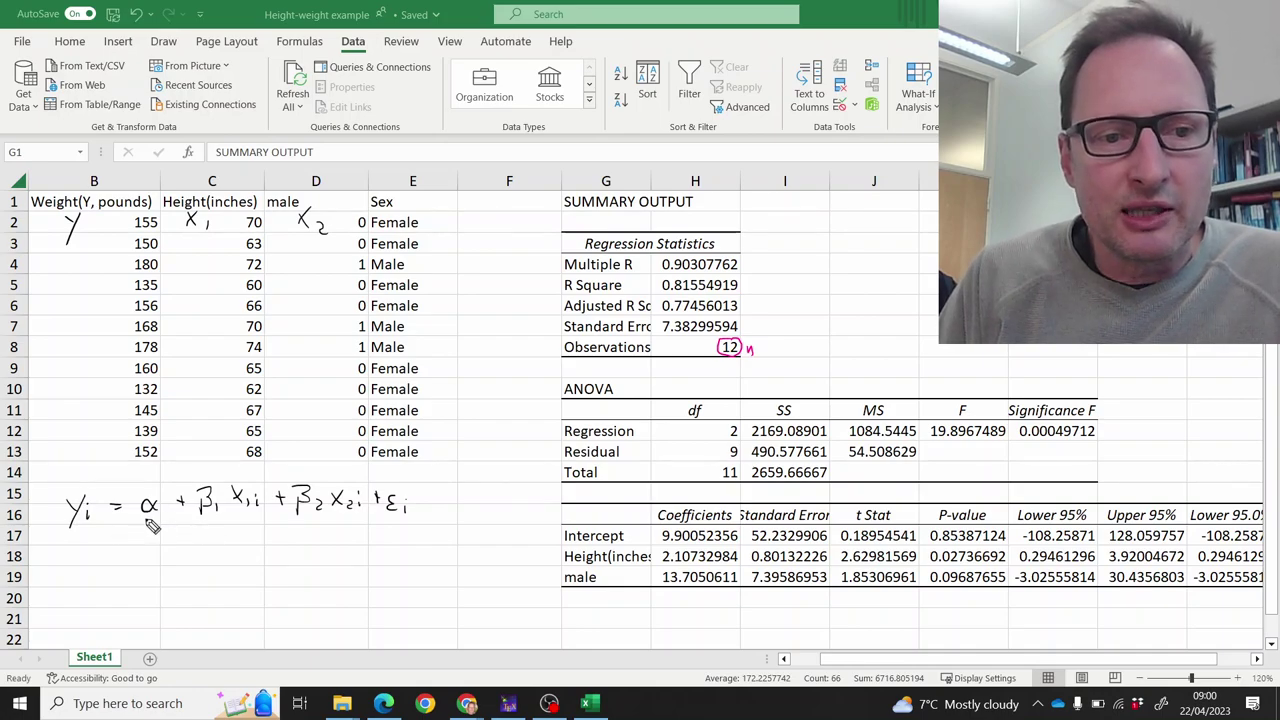
drag(141, 514, 218, 514)
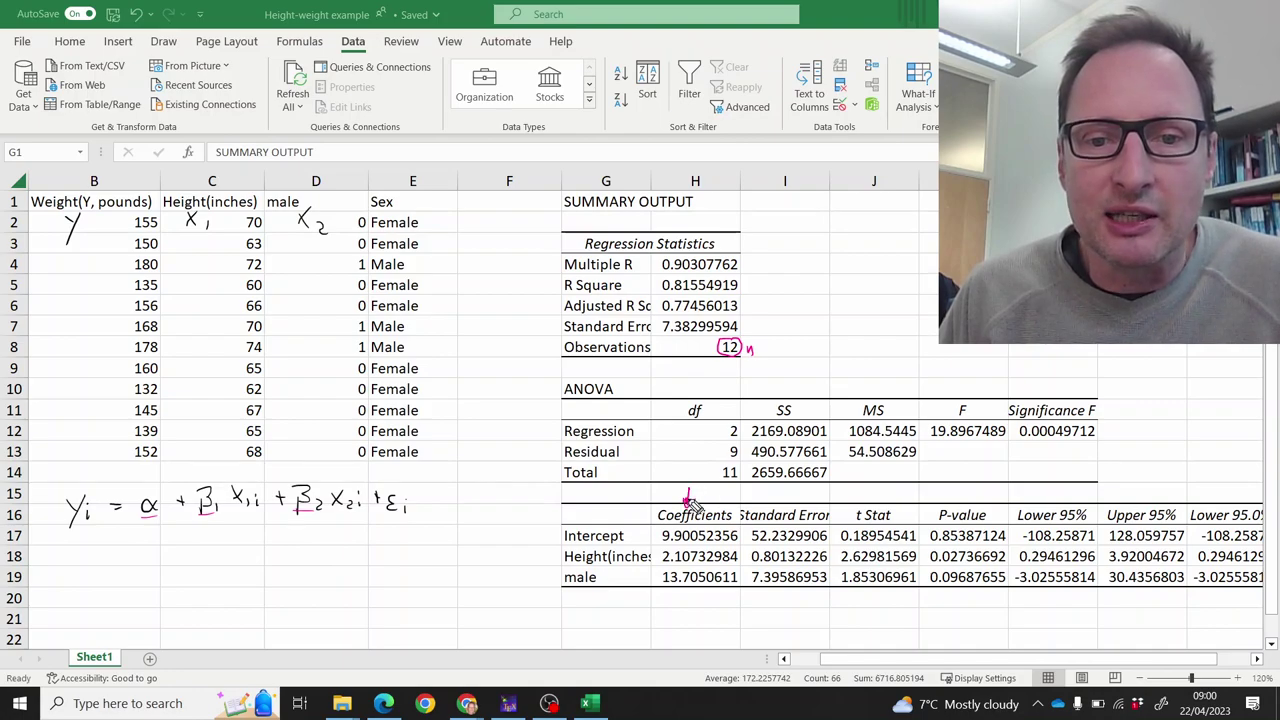
drag(690, 502, 694, 494)
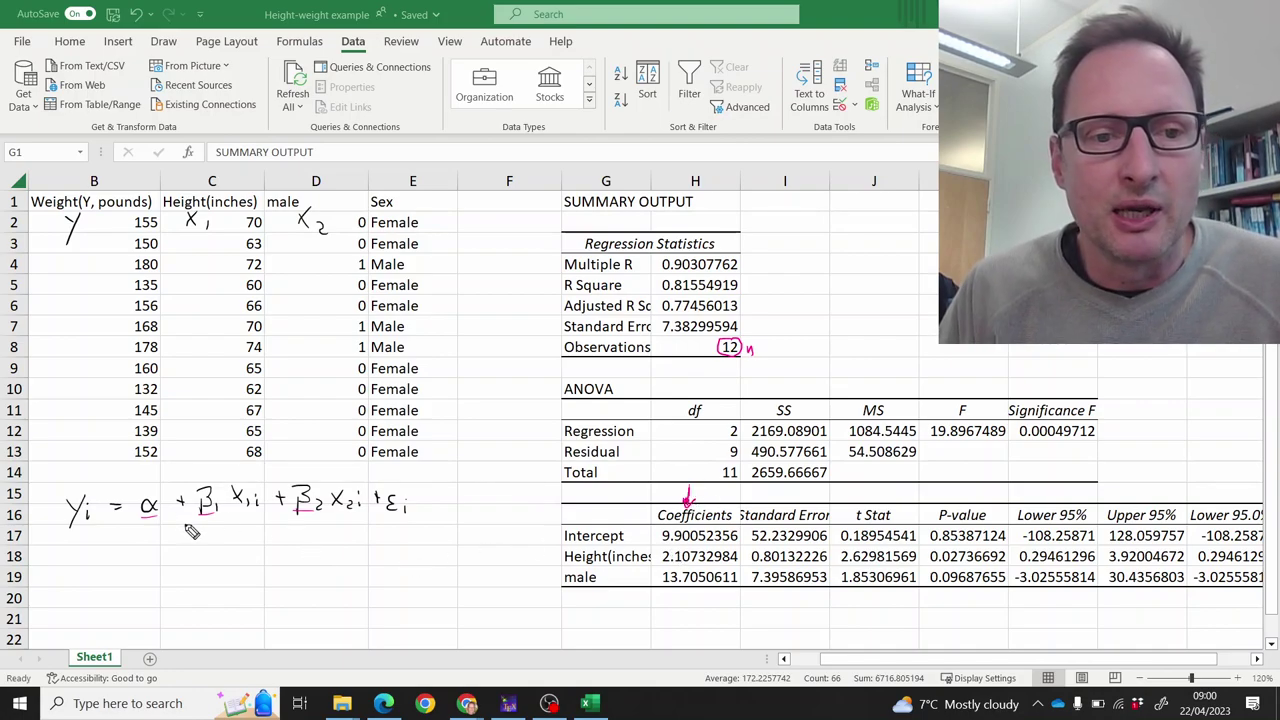
drag(656, 522, 676, 594)
Step: Box the coefficients and handwrite the fitted equation ŷi = 9.9 + 2.1x1i + 13.7x2i
drag(745, 525, 726, 594)
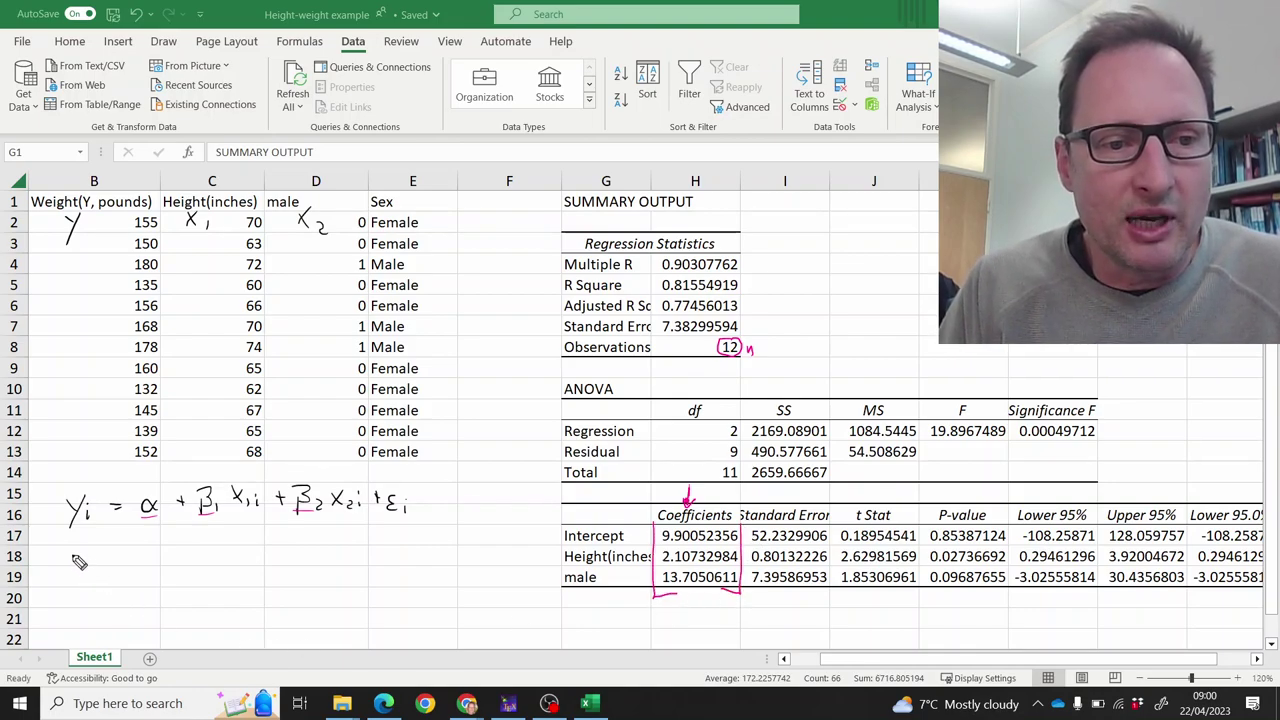
mouse_move(88, 571)
mouse_down()
mouse_move(88, 543)
mouse_move(125, 558)
mouse_up()
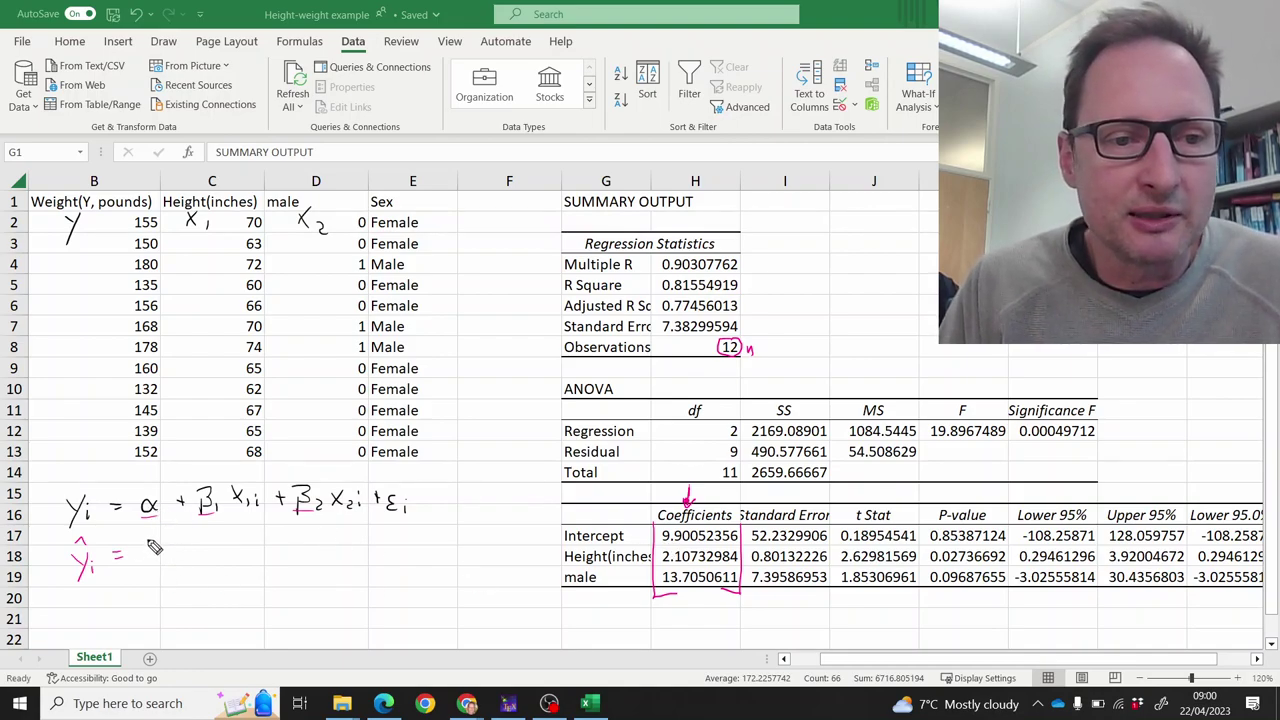
mouse_move(152, 545)
mouse_down()
mouse_move(147, 566)
mouse_move(193, 549)
mouse_up()
drag(187, 543, 187, 556)
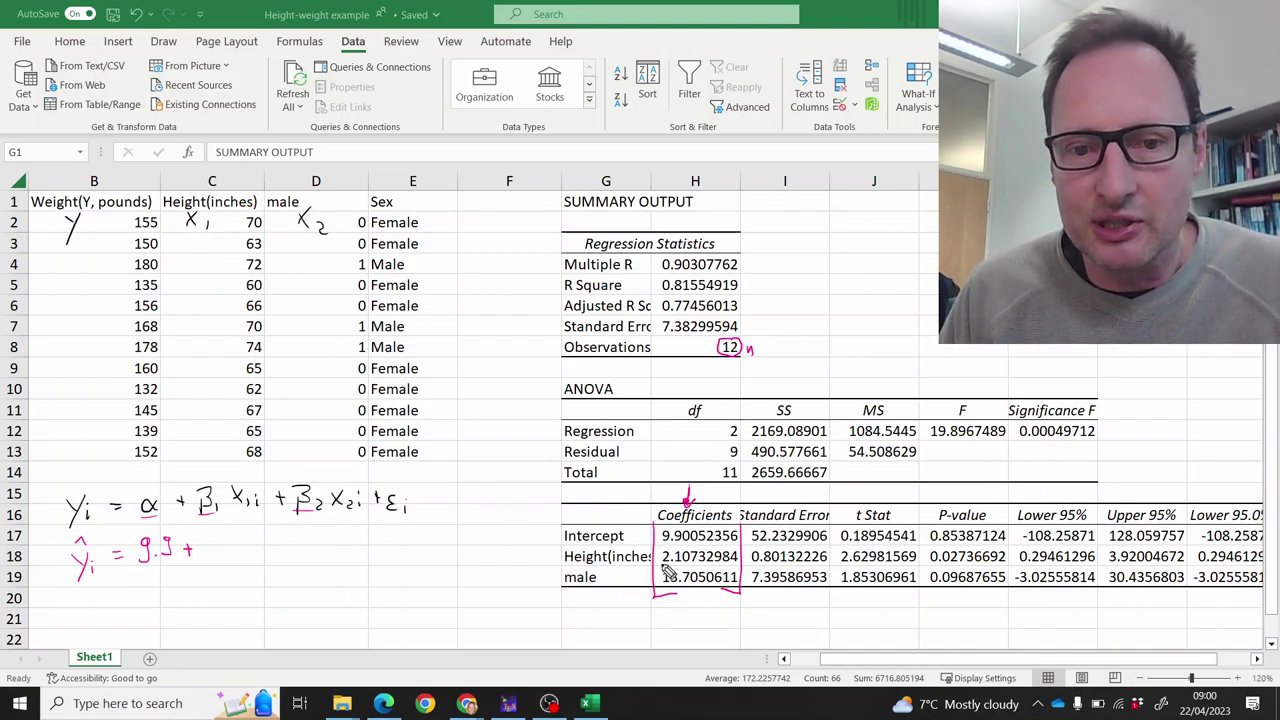
drag(215, 550, 295, 542)
click(222, 554)
drag(288, 536, 288, 550)
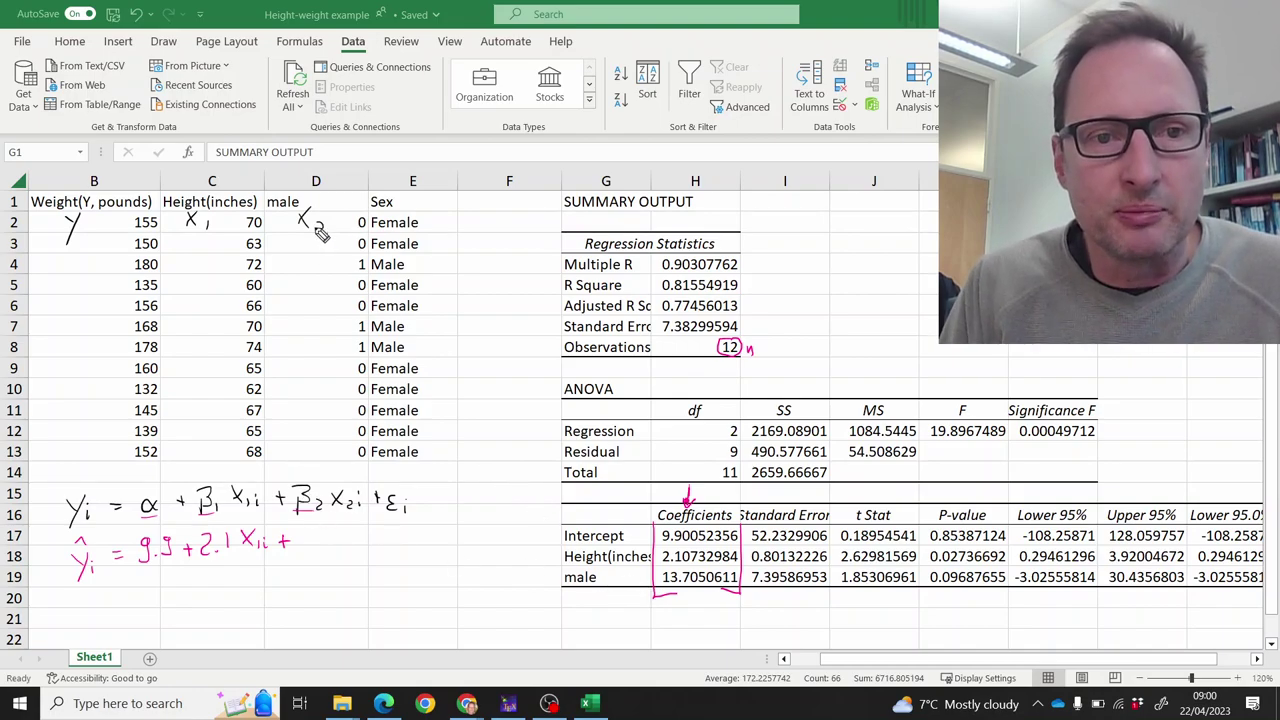
drag(316, 223, 327, 234)
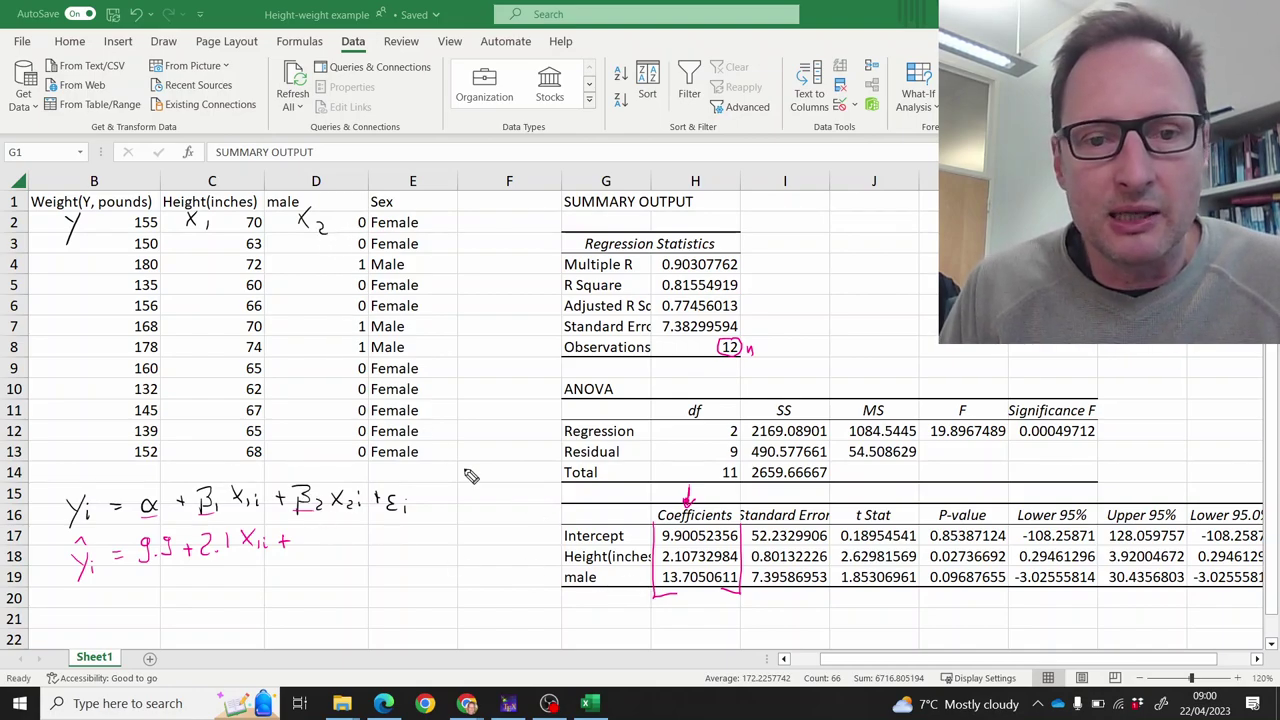
mouse_move(304, 531)
mouse_down()
mouse_move(316, 548)
mouse_move(346, 548)
mouse_up()
click(322, 547)
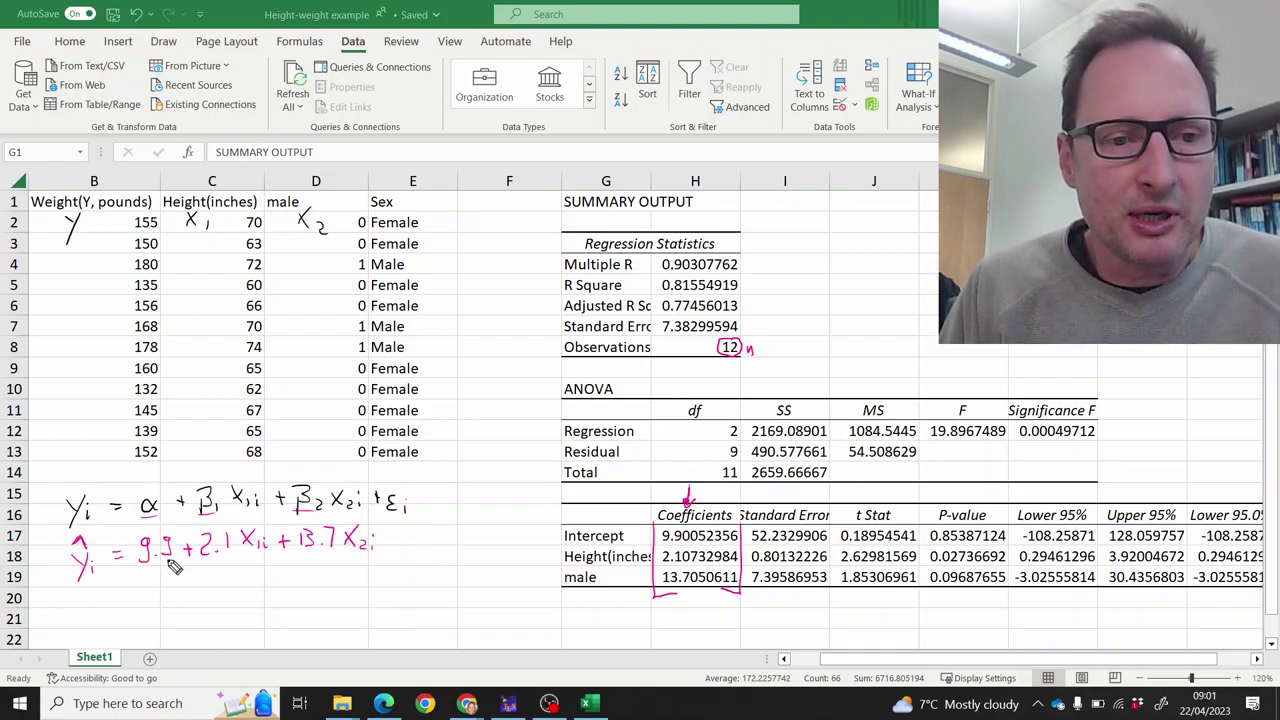
Step: Write a, b1 and b2 beneath the intercept, 2.1 and 13.7 estimates
mouse_move(160, 588)
mouse_down()
mouse_move(149, 596)
mouse_move(161, 598)
mouse_up()
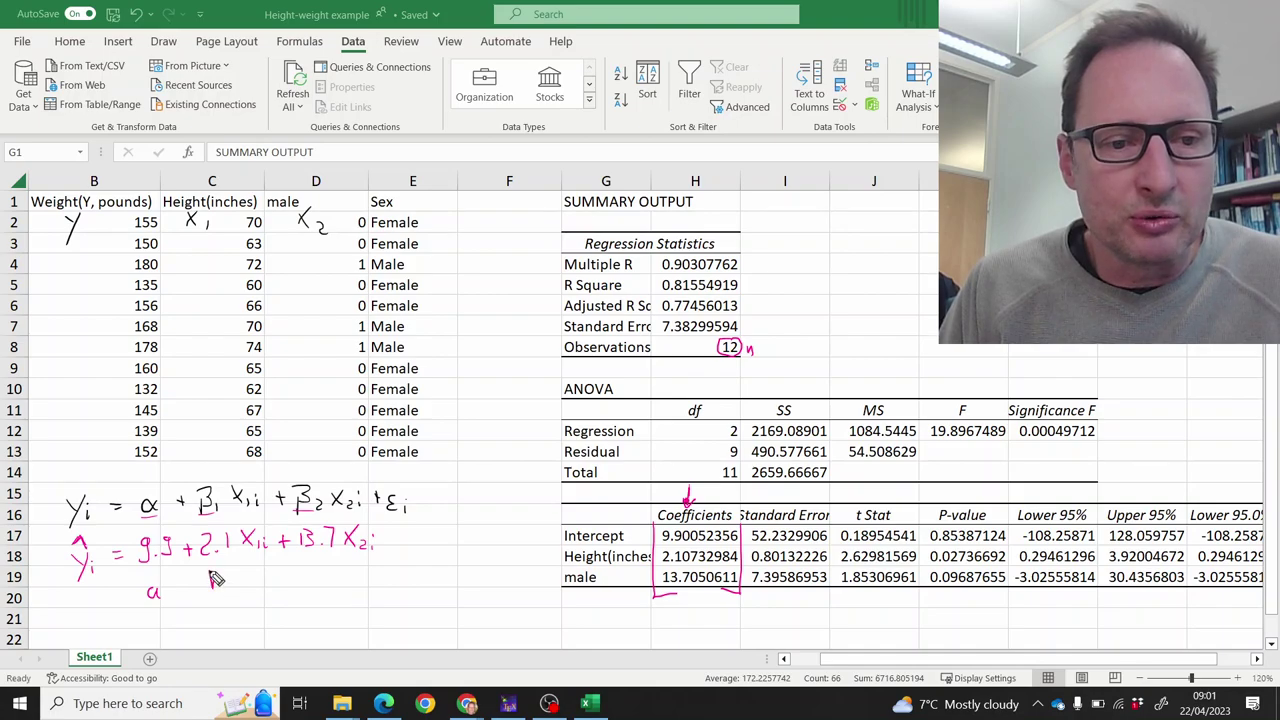
drag(211, 573, 218, 591)
drag(225, 584, 227, 593)
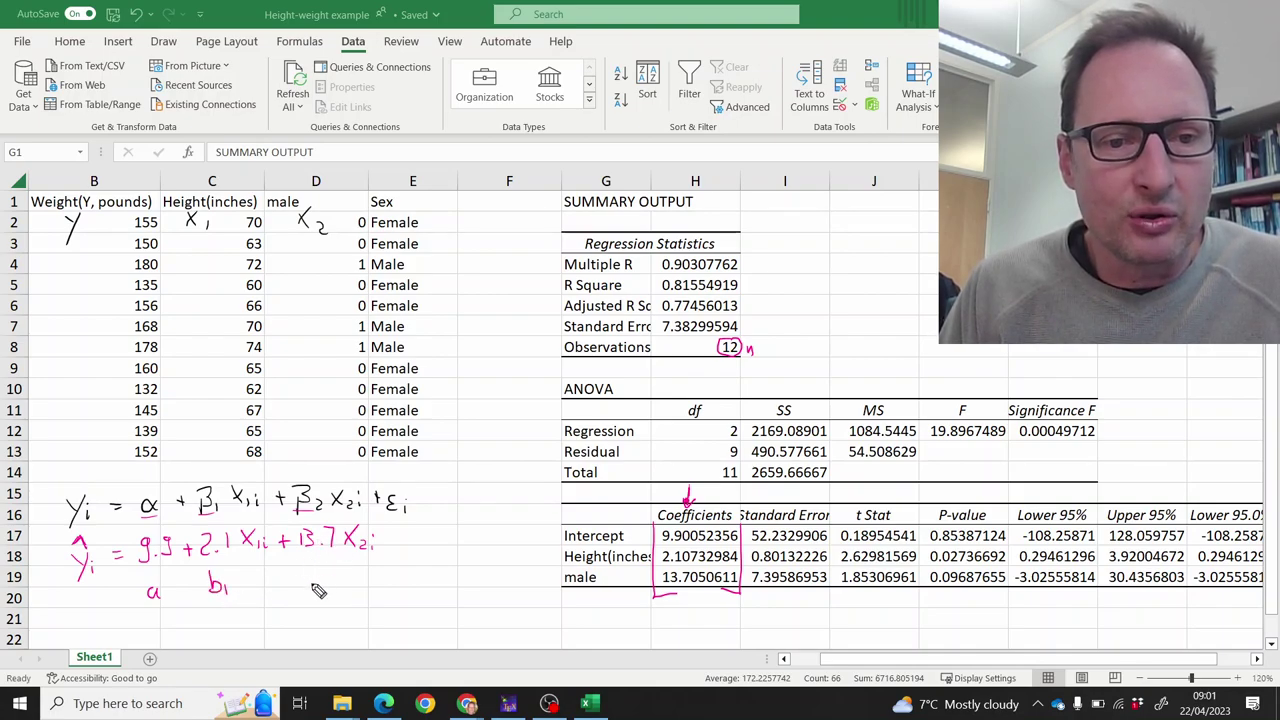
drag(308, 566, 318, 584)
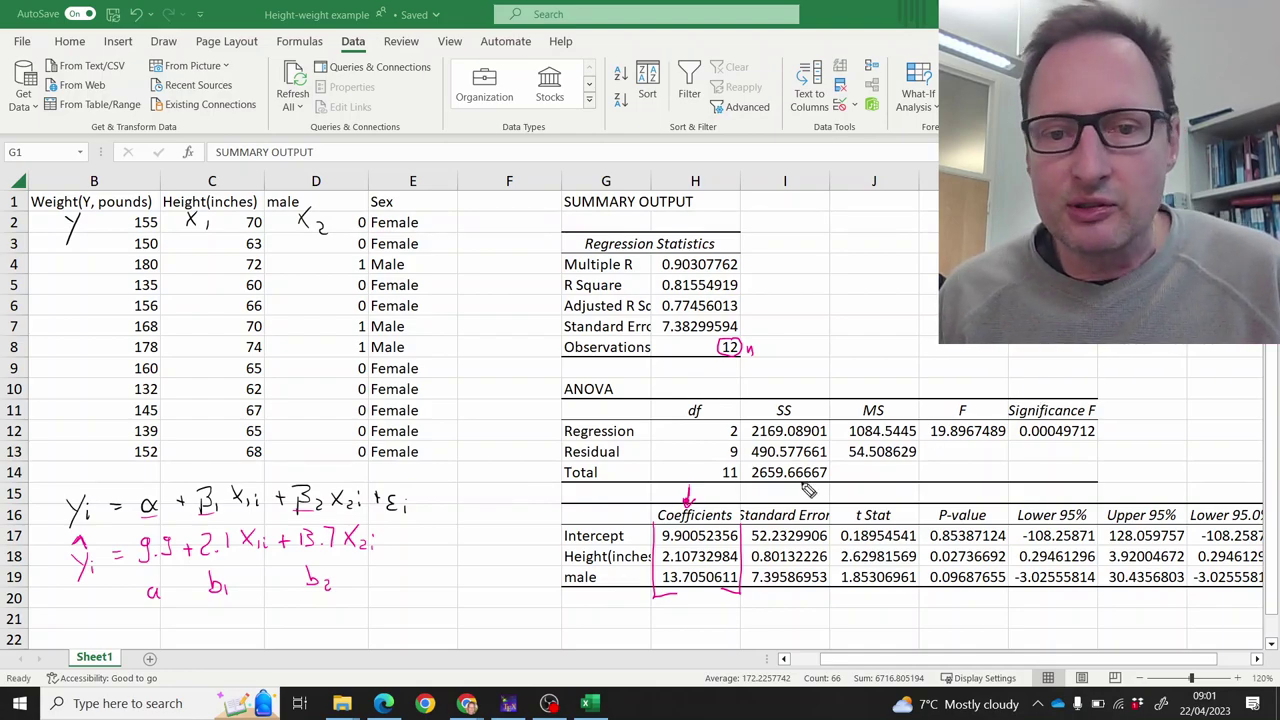
Step: Outline the Standard Error column and write (52.2), (0.8) and (7.4) under a, b1 and b2
drag(788, 488, 792, 503)
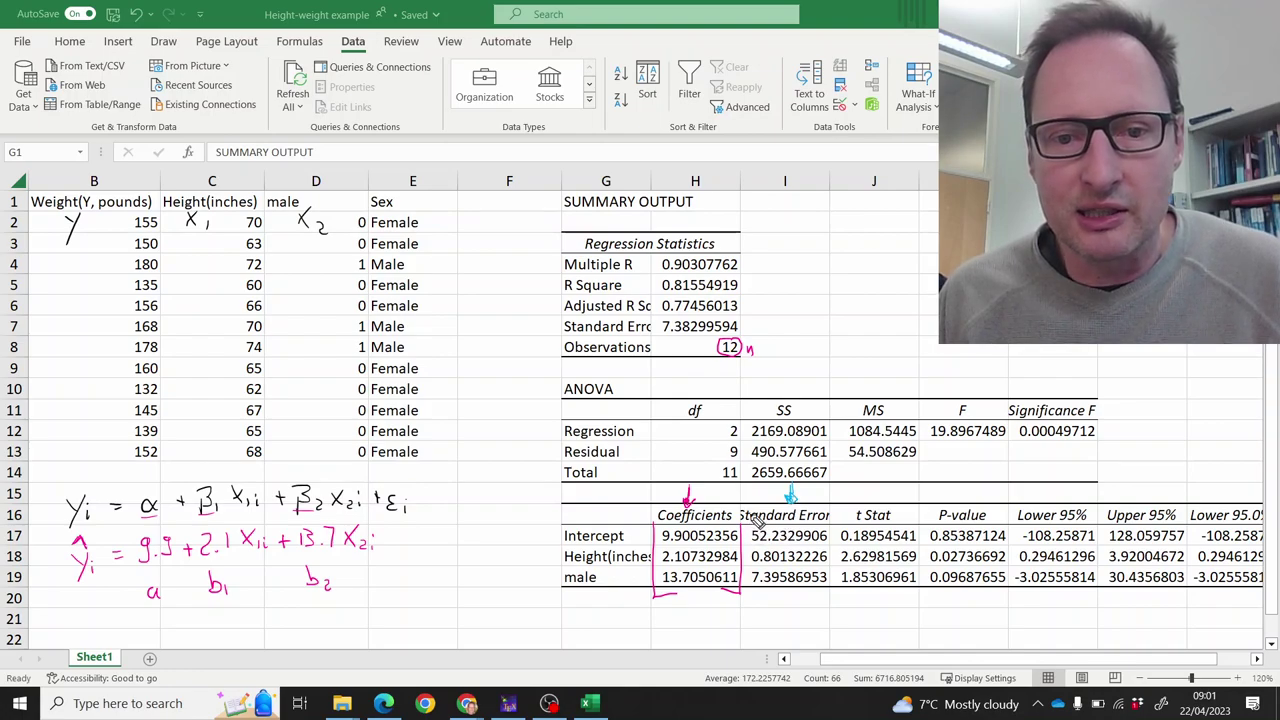
mouse_move(746, 512)
mouse_down()
mouse_move(747, 596)
mouse_move(830, 520)
mouse_move(830, 548)
mouse_move(752, 585)
mouse_up()
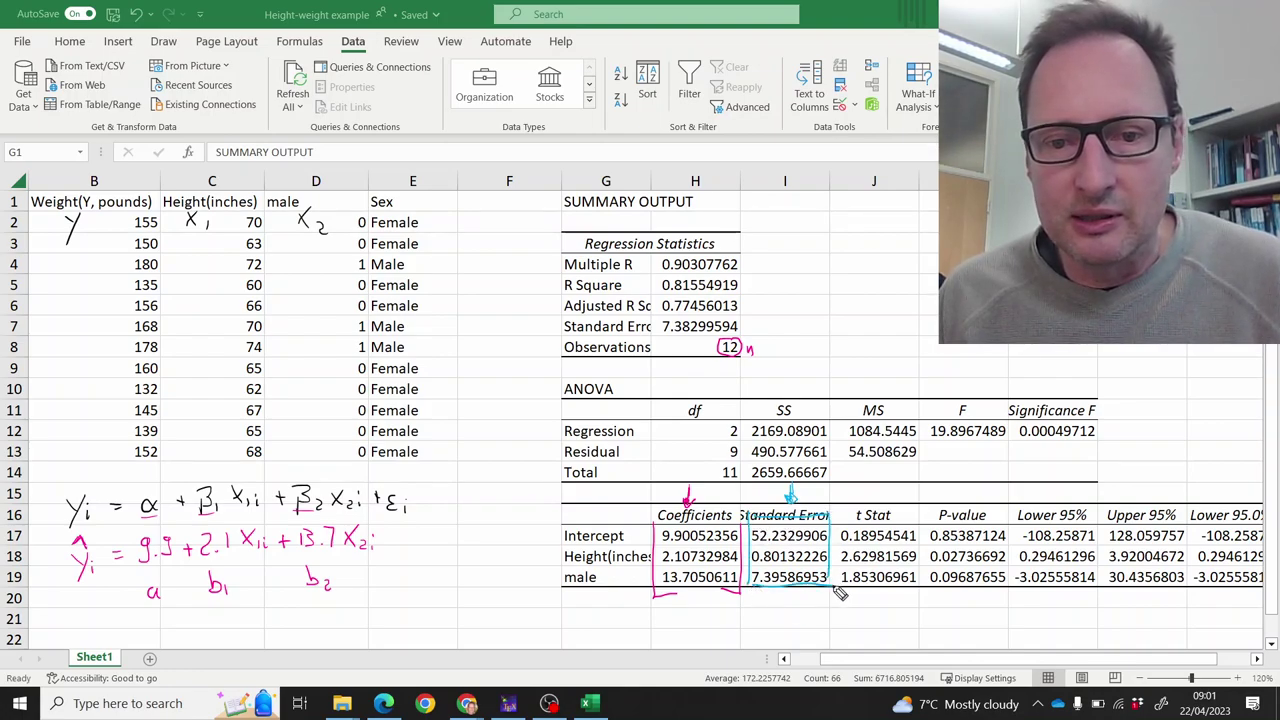
mouse_move(124, 605)
mouse_down()
mouse_move(123, 622)
mouse_move(175, 622)
mouse_up()
click(156, 616)
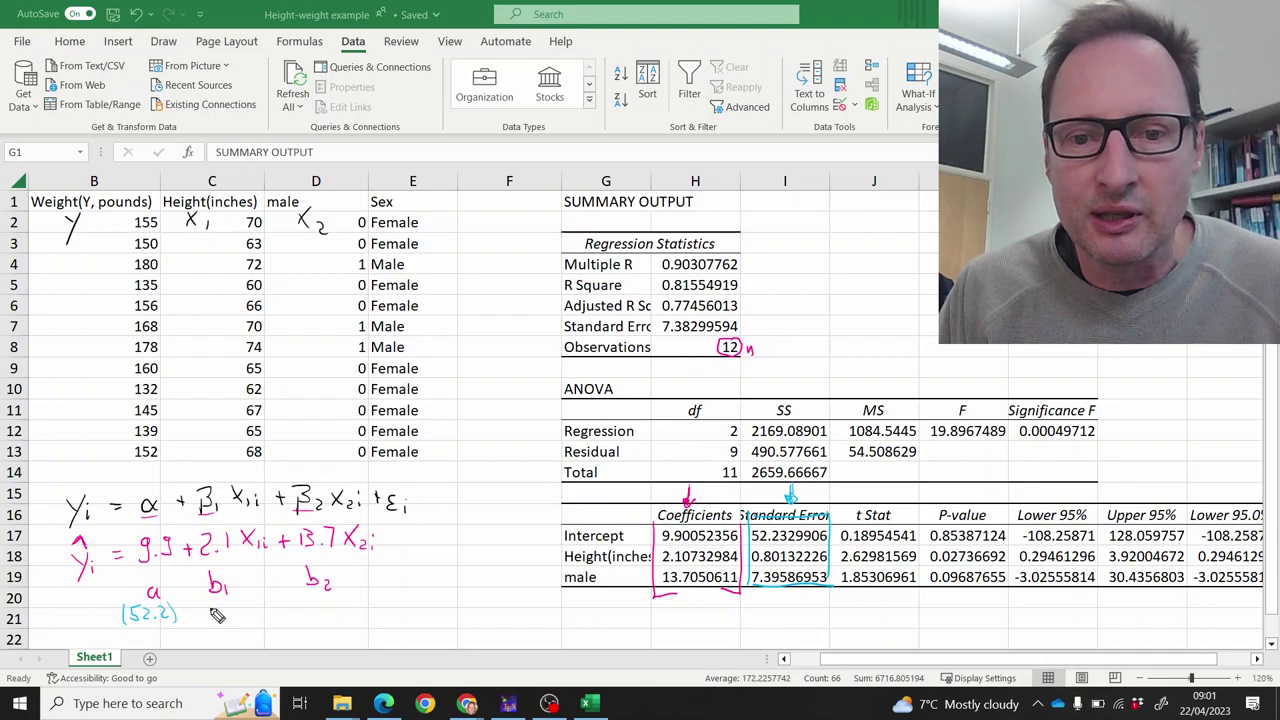
click(224, 614)
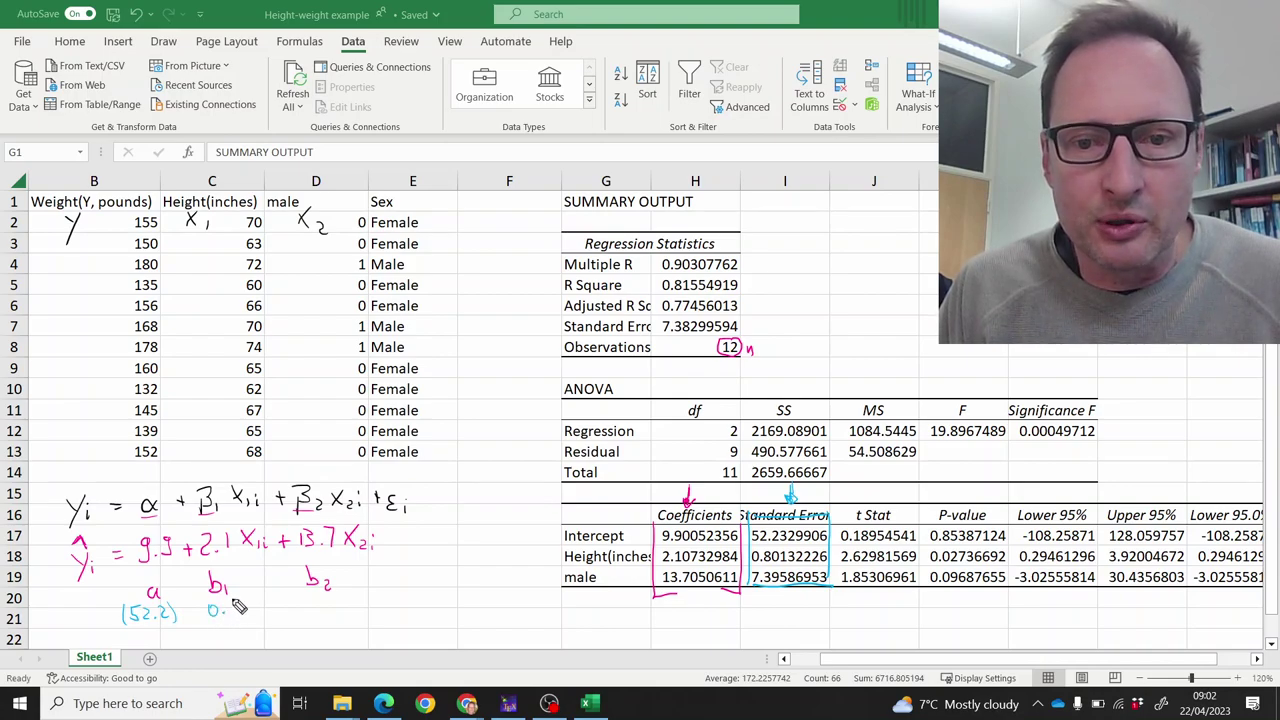
mouse_move(238, 600)
mouse_down()
mouse_move(201, 621)
mouse_move(343, 612)
mouse_up()
click(328, 609)
mouse_move(353, 592)
mouse_down()
mouse_move(355, 615)
mouse_move(410, 591)
mouse_move(412, 604)
mouse_move(477, 600)
mouse_up()
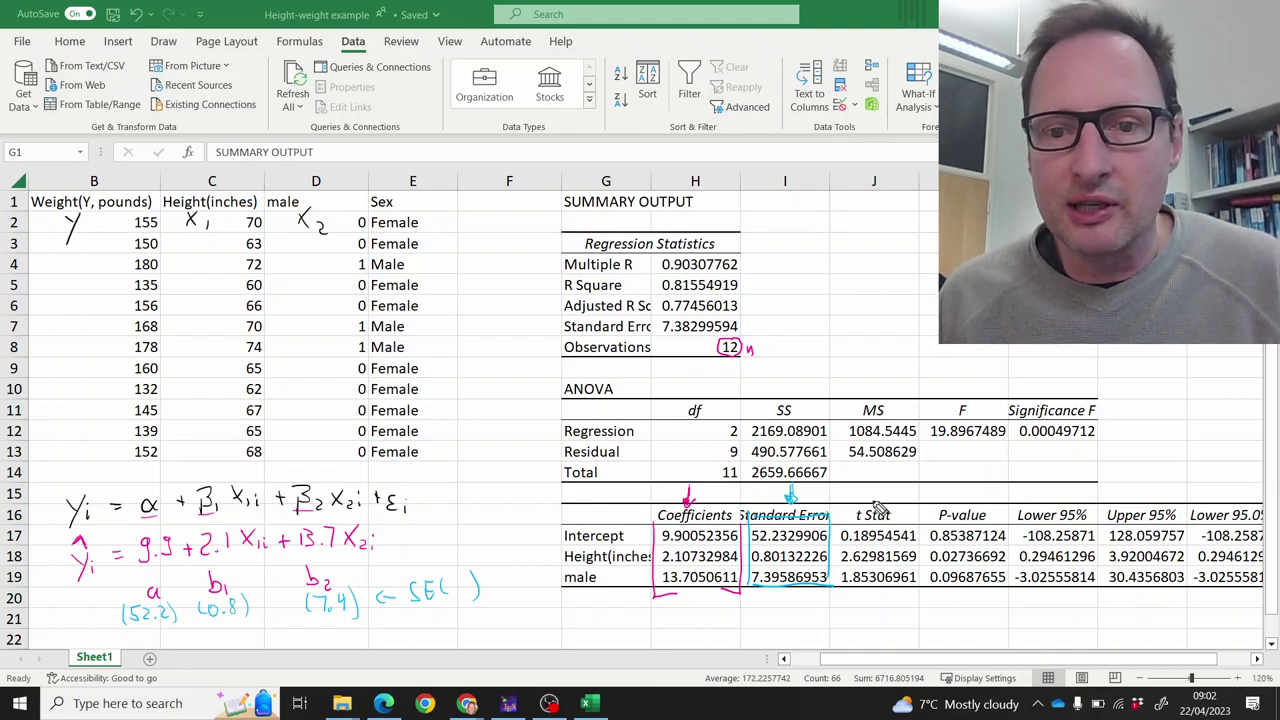
Step: Arc over t Stat and P-value, then write H0: β1 = 0 and HA: β1 ≠ 0
drag(852, 514, 1000, 512)
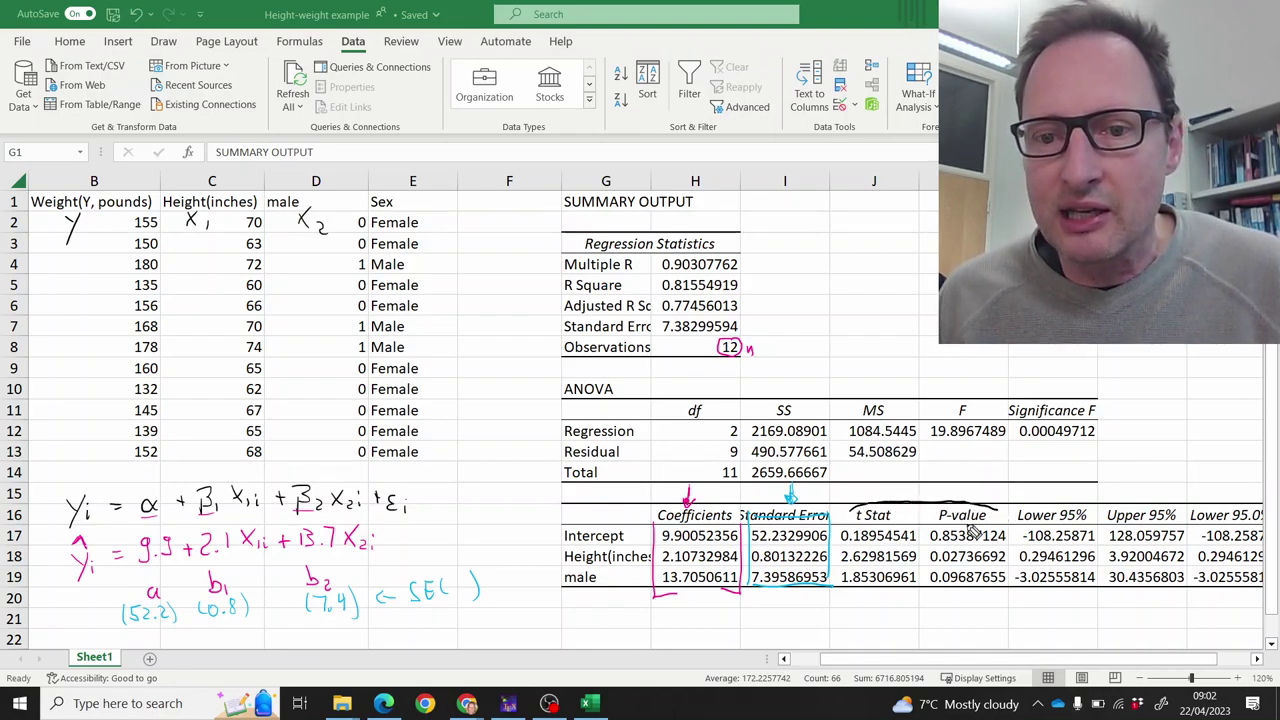
mouse_move(799, 213)
mouse_down()
mouse_move(800, 242)
mouse_move(818, 227)
mouse_up()
drag(818, 213, 816, 233)
click(833, 233)
click(833, 239)
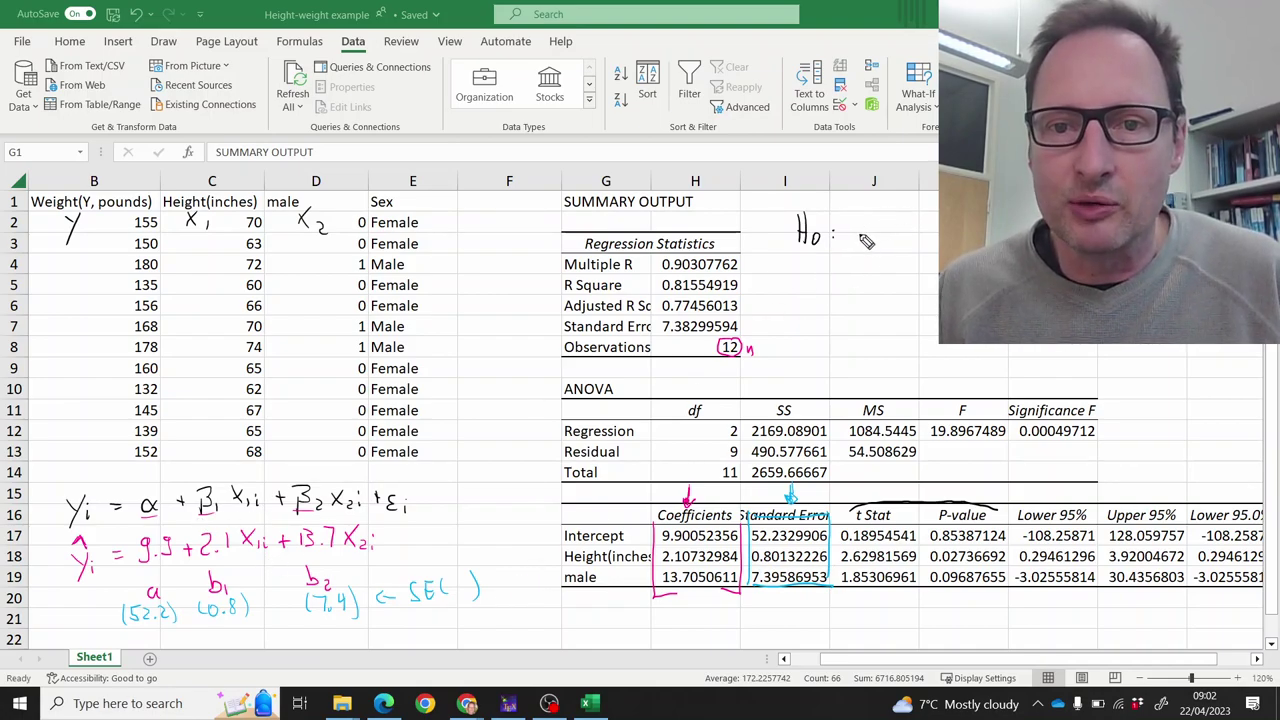
mouse_move(862, 246)
mouse_down()
mouse_move(872, 236)
mouse_move(924, 248)
mouse_move(930, 224)
mouse_up()
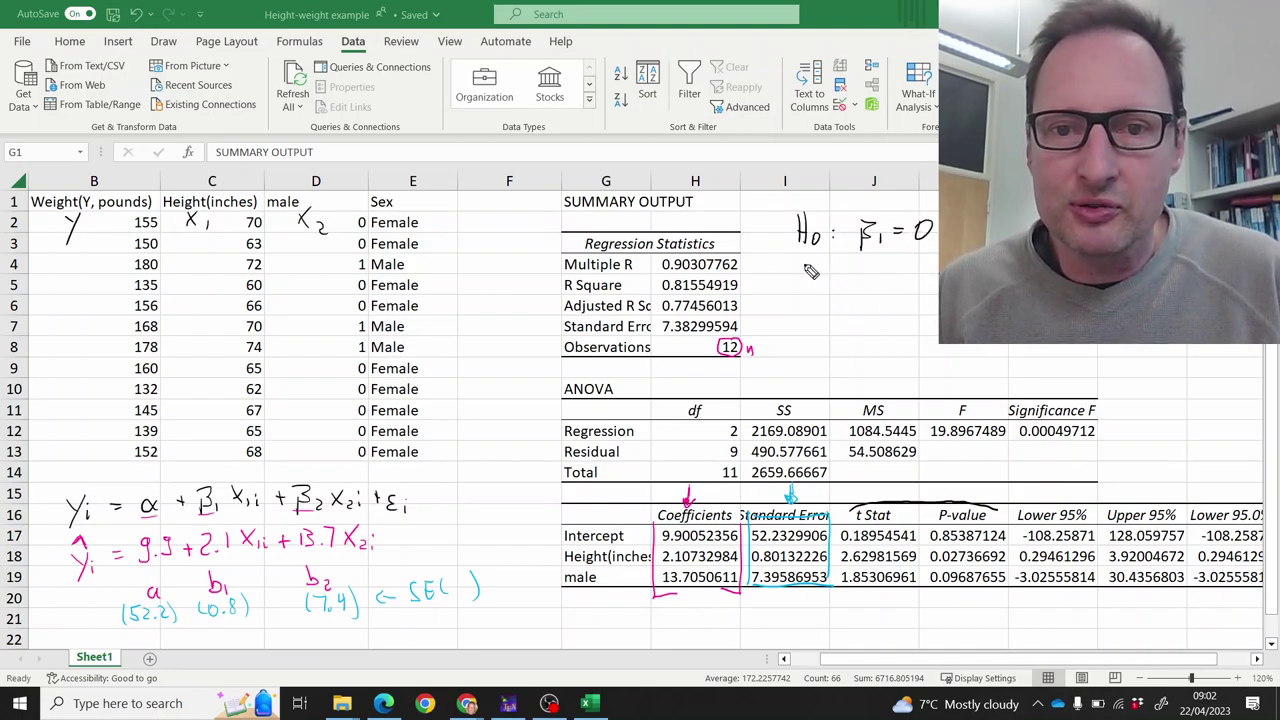
mouse_move(804, 266)
mouse_down()
mouse_move(808, 284)
mouse_move(840, 284)
mouse_up()
click(842, 273)
click(842, 282)
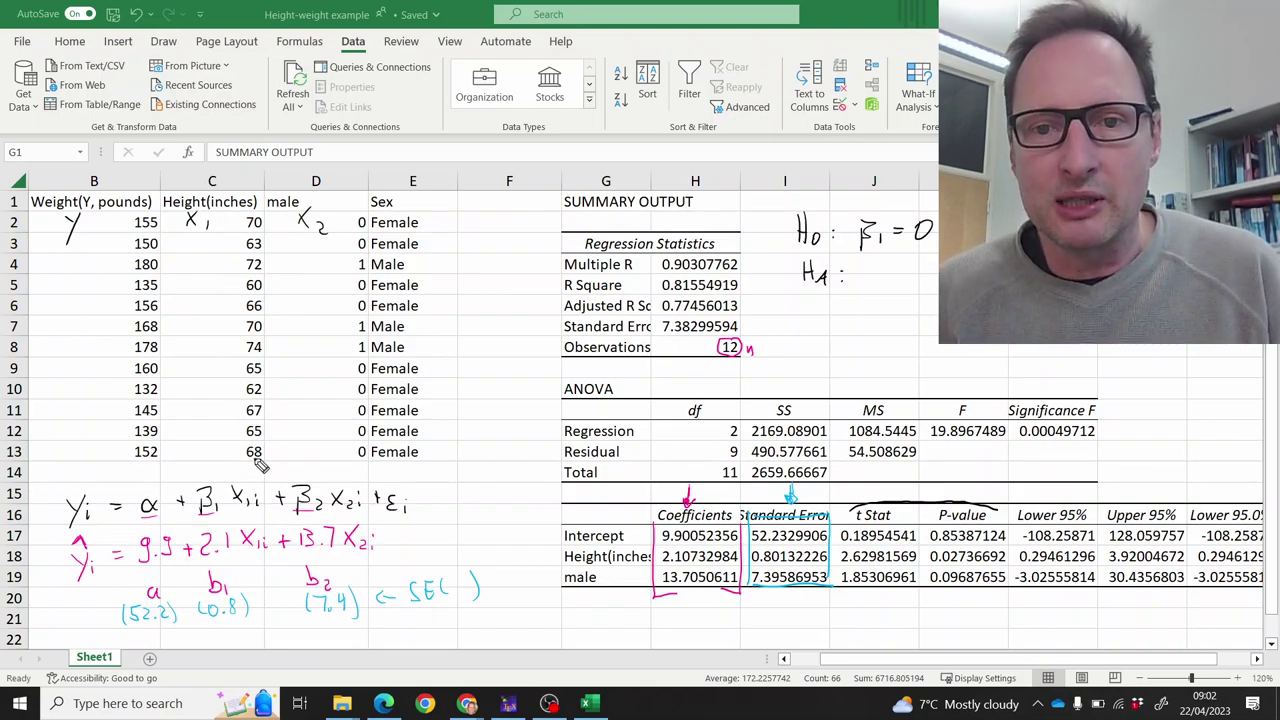
mouse_move(864, 270)
mouse_down()
mouse_move(866, 298)
mouse_move(899, 290)
mouse_up()
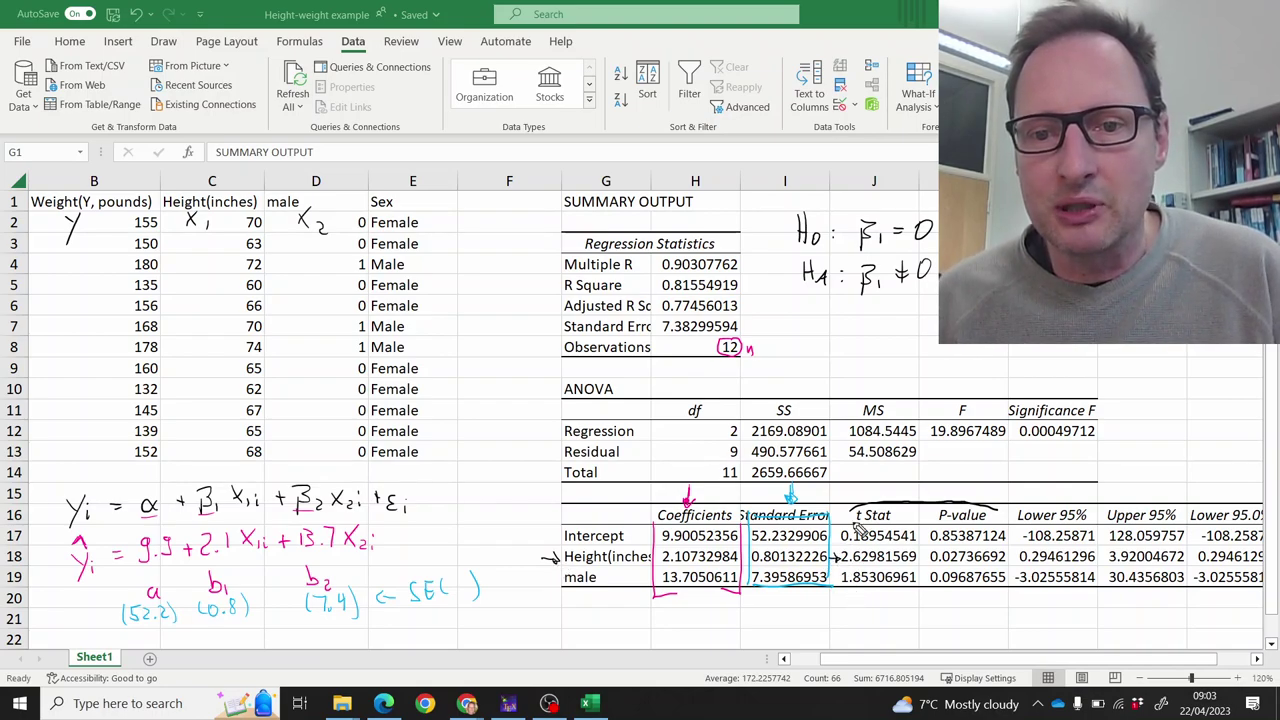
Step: Write t ≈ 2.63 and p-val = 0.0274, underlining the p-value
mouse_move(848, 320)
mouse_down()
mouse_move(847, 338)
mouse_move(880, 325)
mouse_up()
drag(867, 332, 913, 331)
click(905, 335)
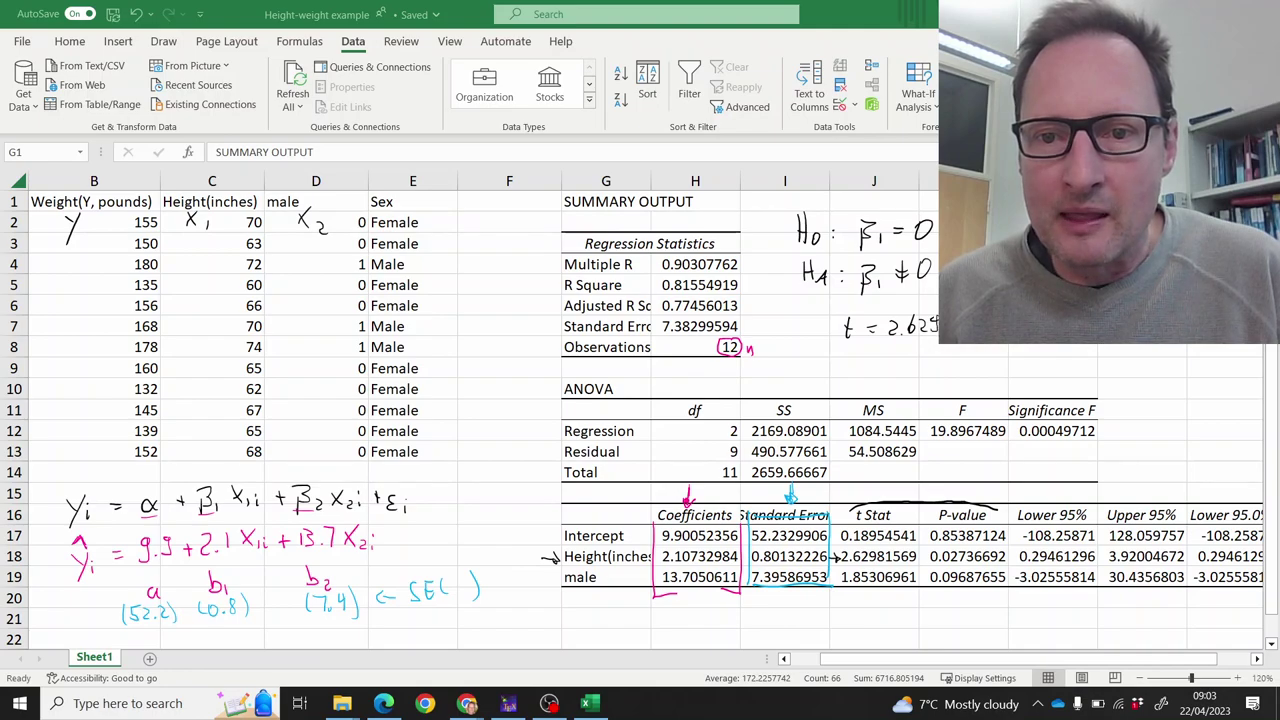
drag(828, 360, 945, 357)
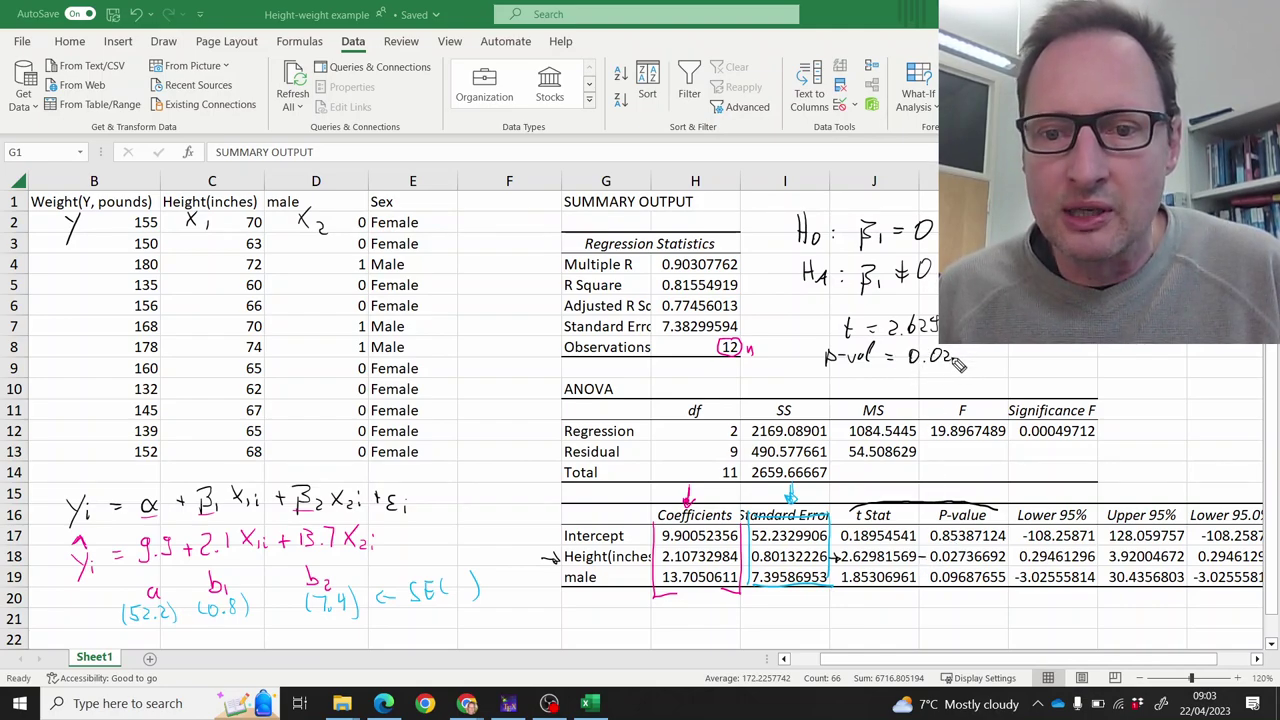
drag(968, 346, 975, 364)
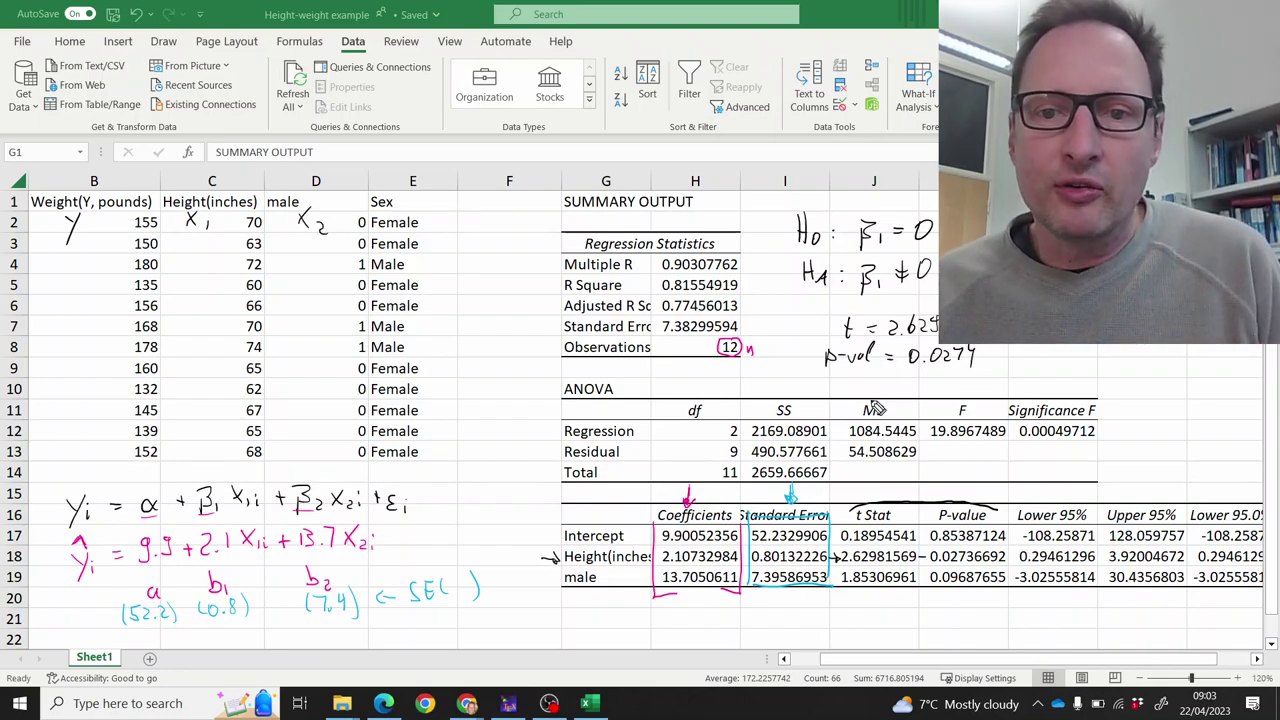
drag(908, 375, 975, 371)
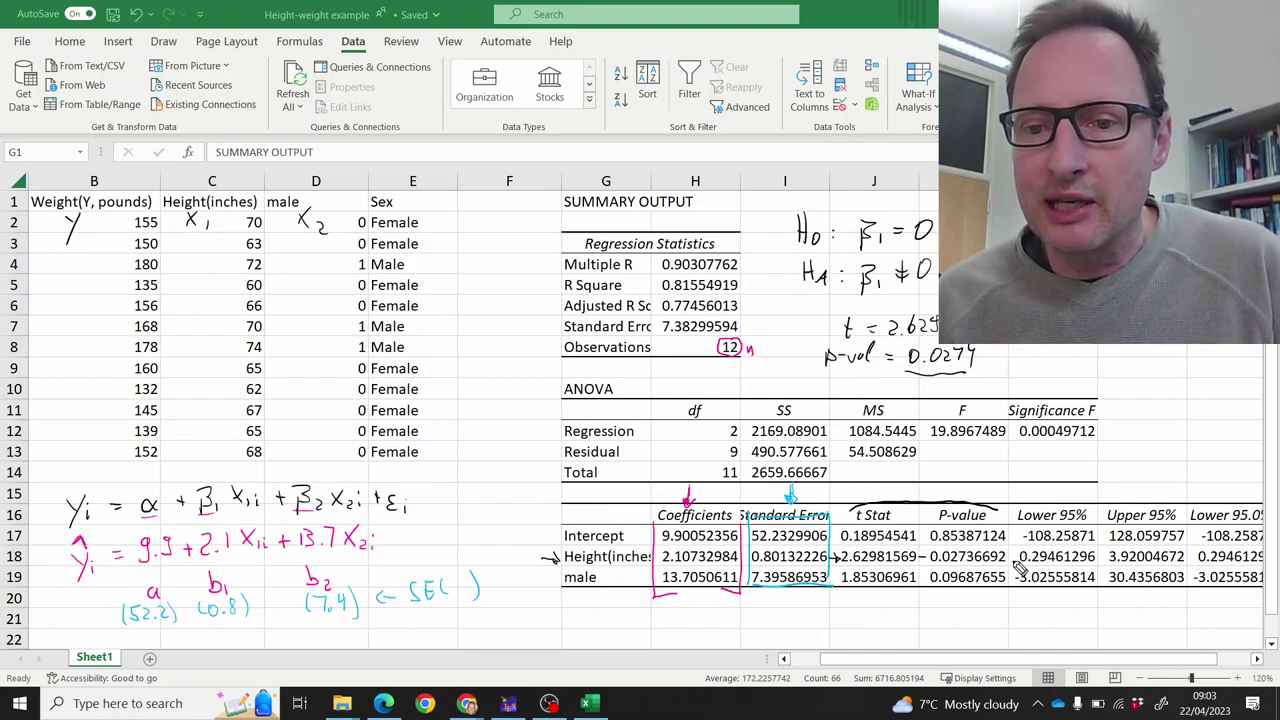
Step: Bracket Height's 95% interval 0.29461296 to 3.92004672 and link β1 and 2.1 to b1
drag(1013, 553, 1013, 568)
drag(1180, 547, 1180, 568)
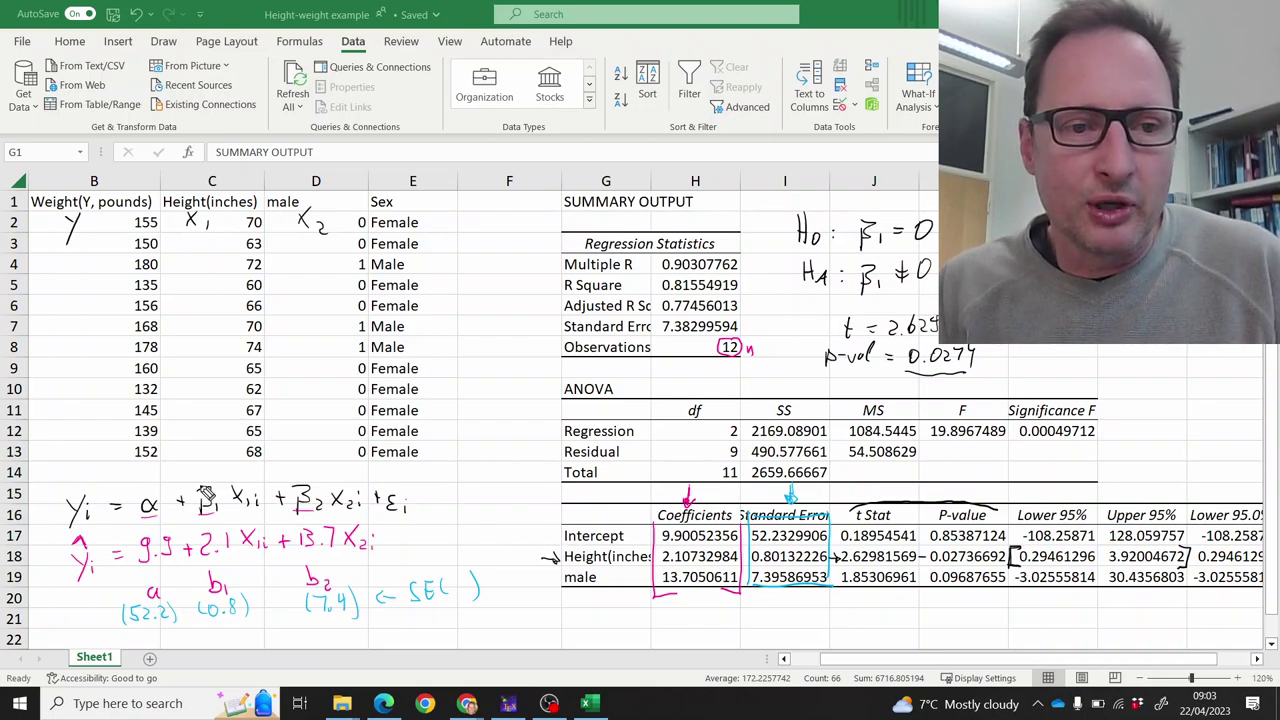
mouse_move(208, 480)
mouse_down()
mouse_move(196, 510)
mouse_move(214, 480)
mouse_up()
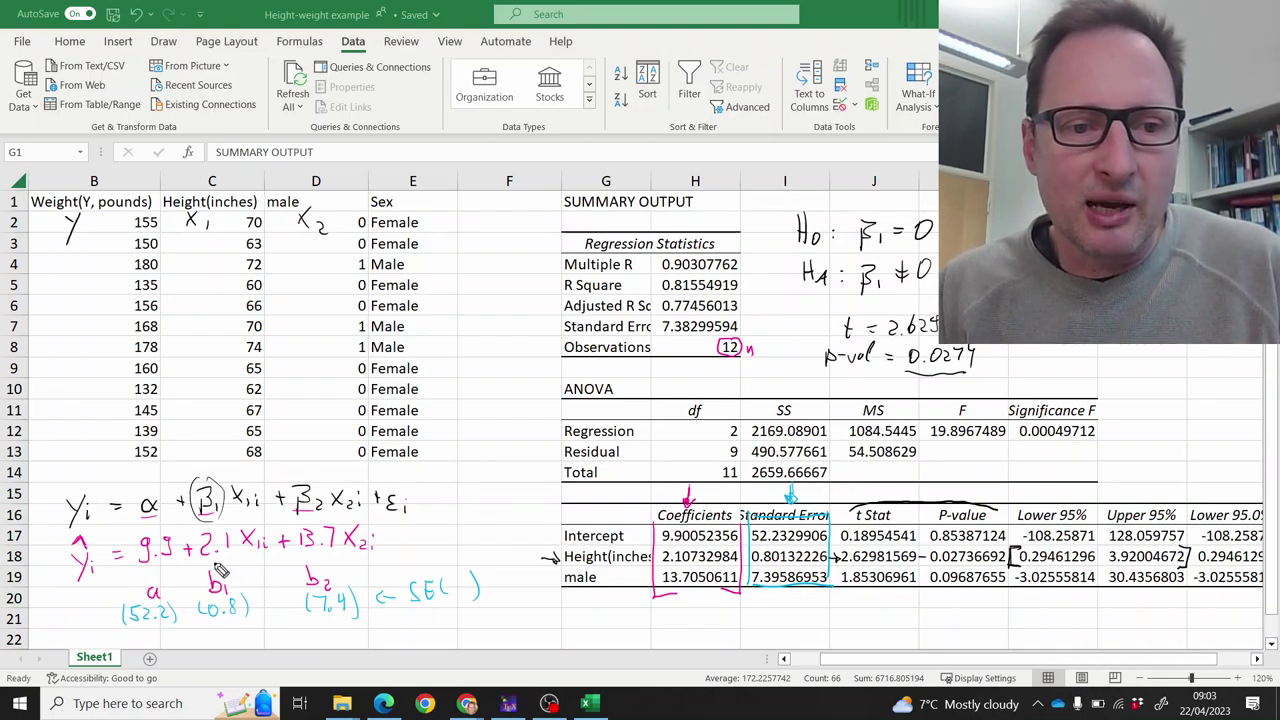
drag(207, 530, 208, 598)
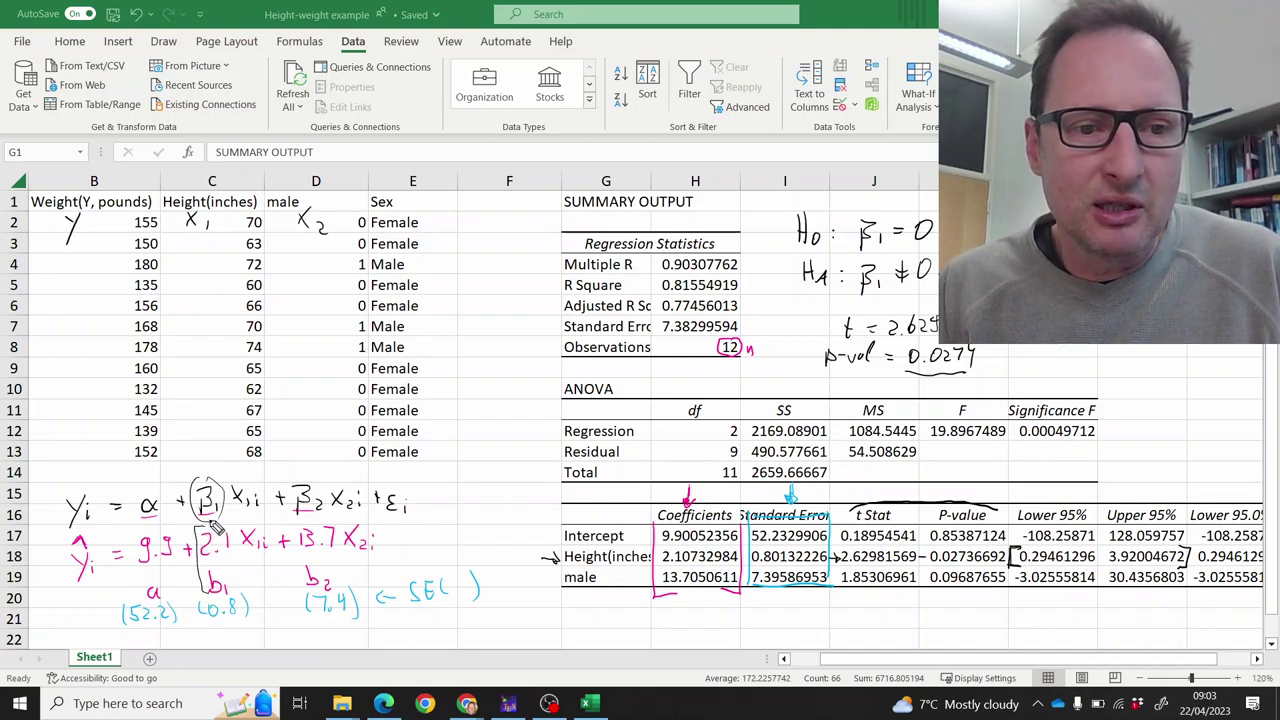
mouse_move(212, 520)
mouse_down()
mouse_move(242, 562)
mouse_move(236, 598)
mouse_up()
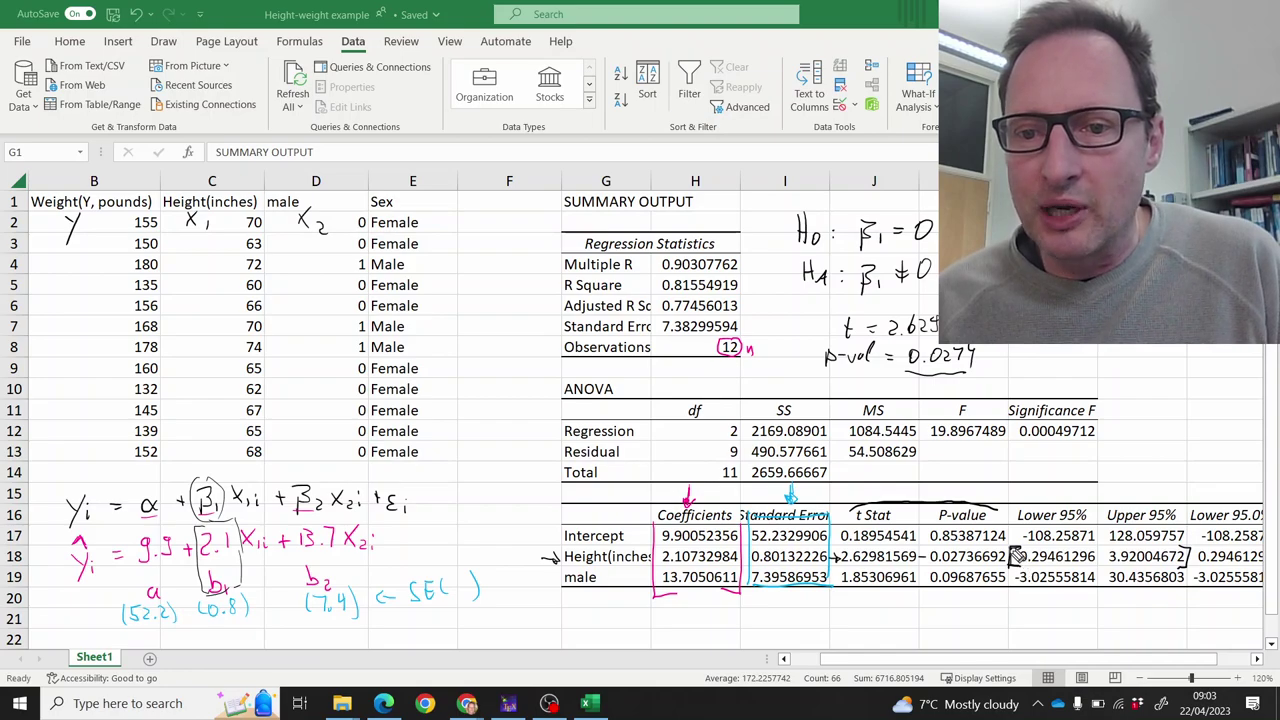
drag(1015, 556, 1020, 566)
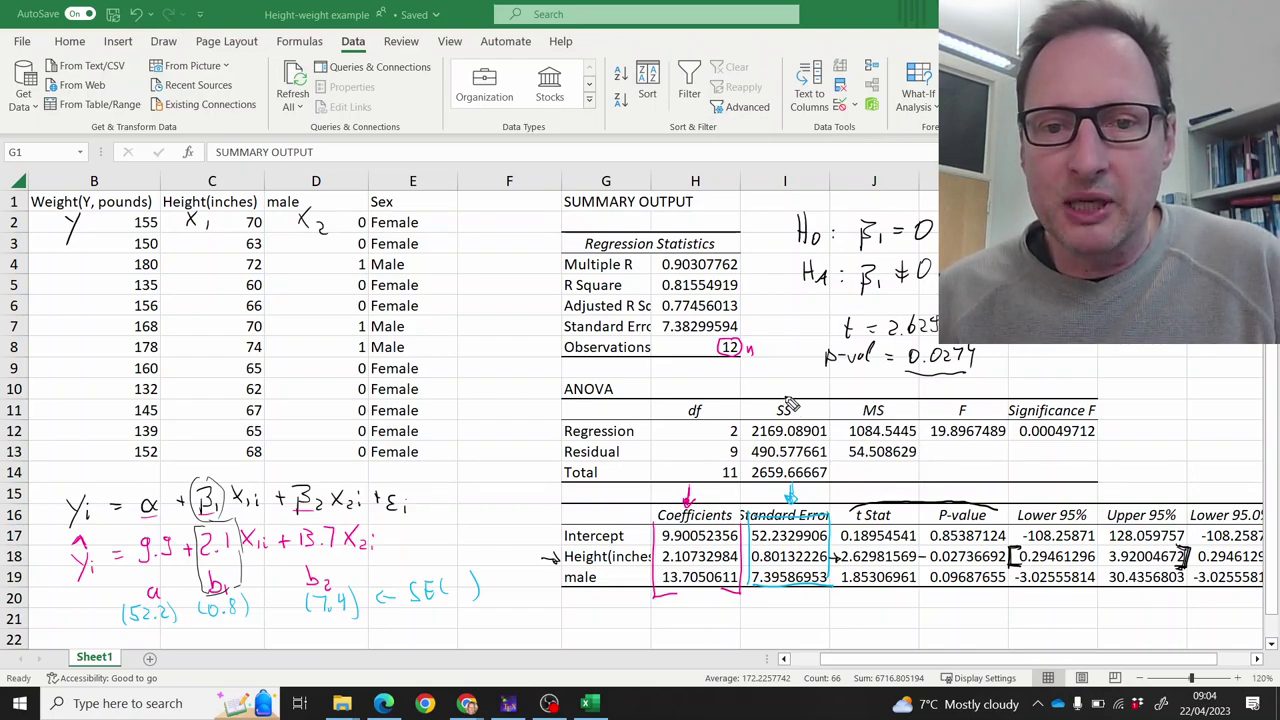
Step: Bracket the ANOVA table, label the Total row SST and box 2659.66667
drag(558, 390, 546, 470)
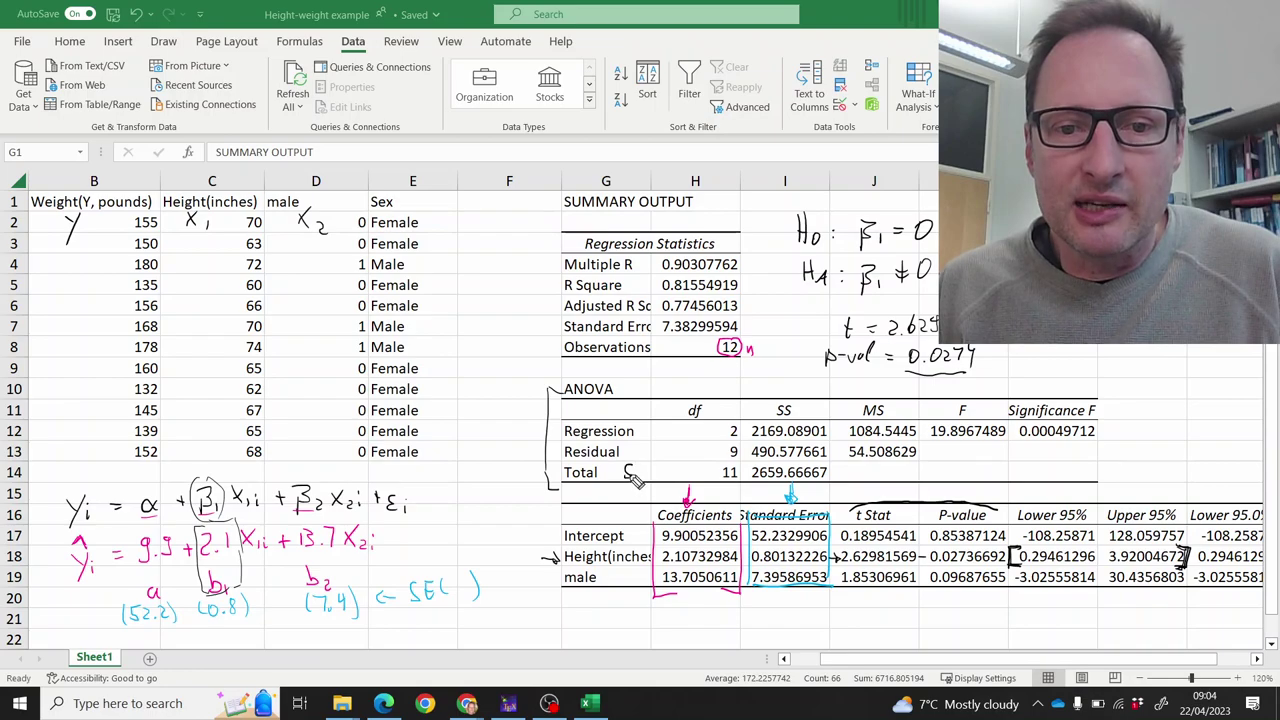
mouse_move(640, 466)
mouse_down()
mouse_move(650, 480)
mouse_move(663, 465)
mouse_up()
drag(656, 466, 656, 480)
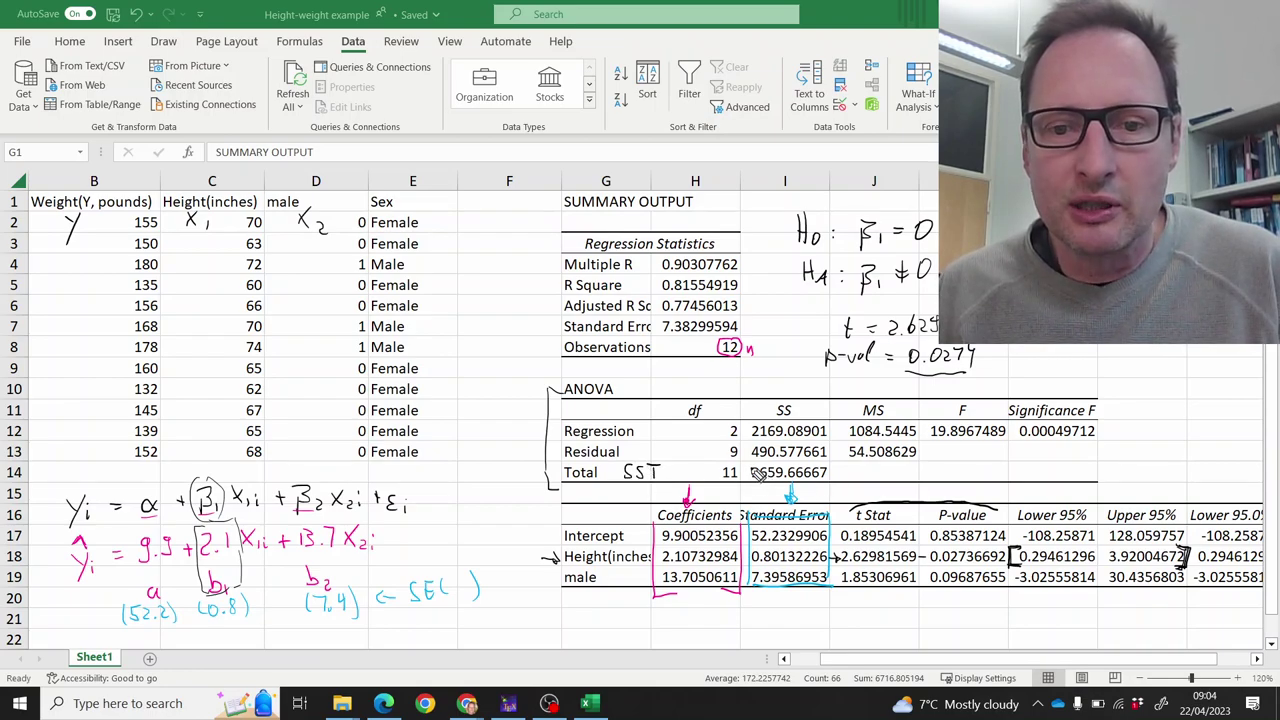
mouse_move(752, 472)
mouse_down()
mouse_move(842, 472)
mouse_move(768, 490)
mouse_up()
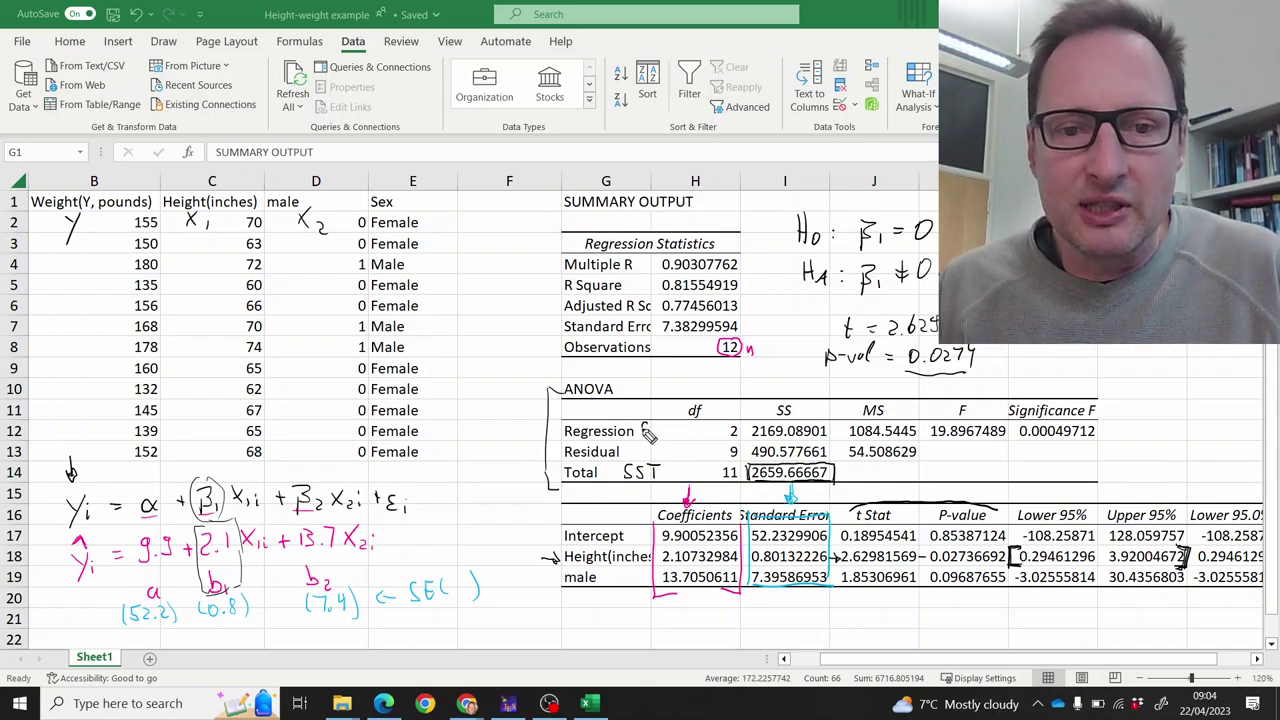
Step: Label SSR and SSE, box 2169.08901 and 490.577661, and mark the equation's systematic part and ε
drag(656, 424, 650, 437)
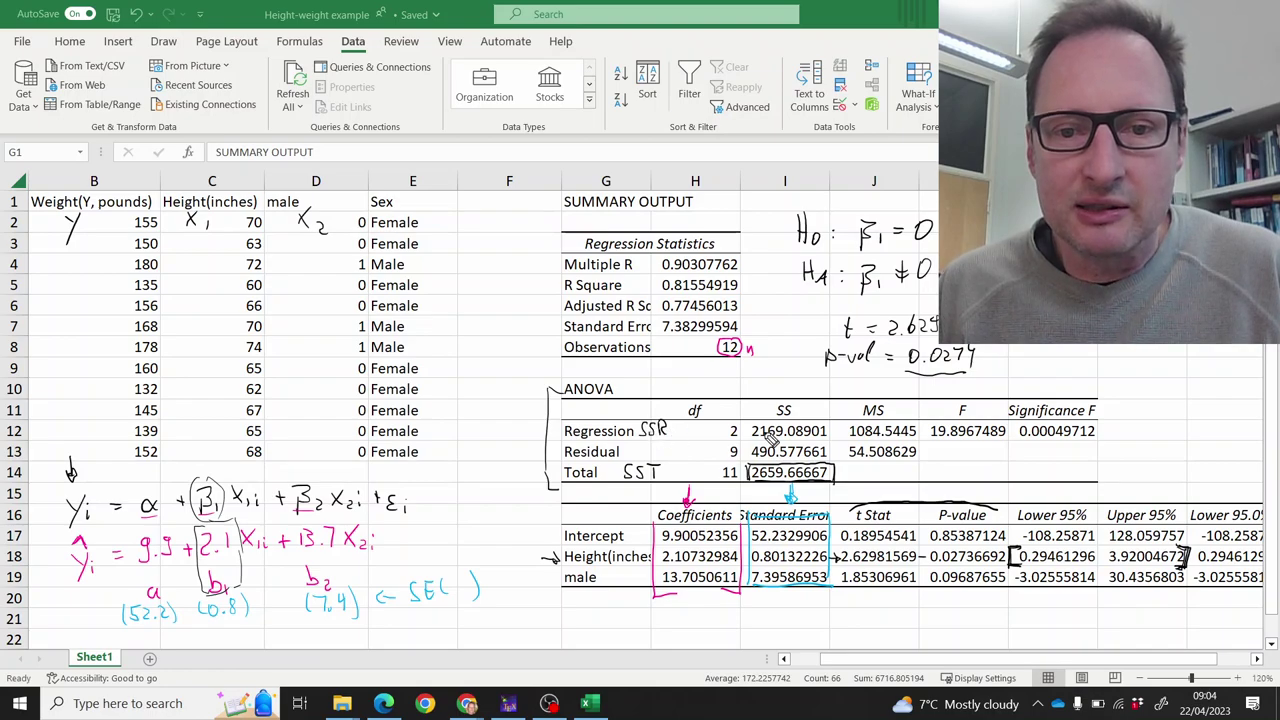
mouse_move(748, 440)
mouse_down()
mouse_move(754, 421)
mouse_move(800, 420)
mouse_move(843, 427)
mouse_move(755, 446)
mouse_move(840, 445)
mouse_up()
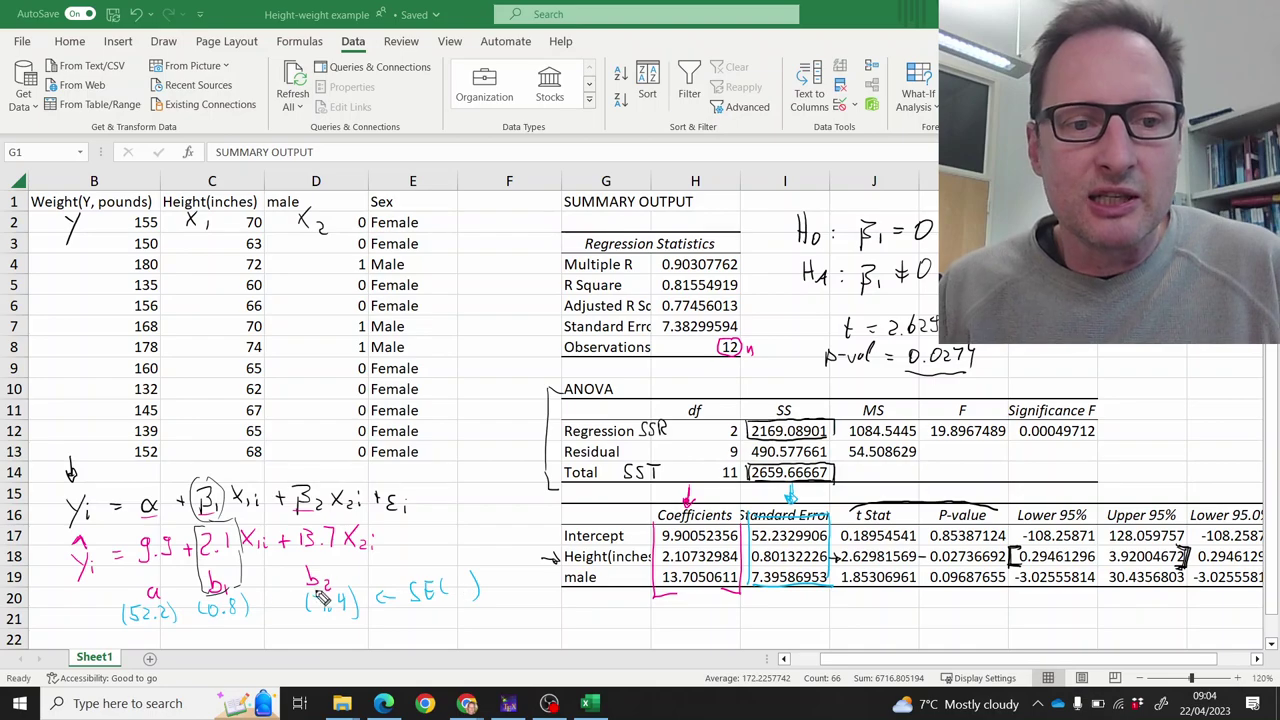
mouse_move(136, 488)
mouse_down()
mouse_move(312, 464)
mouse_move(366, 466)
mouse_move(370, 488)
mouse_up()
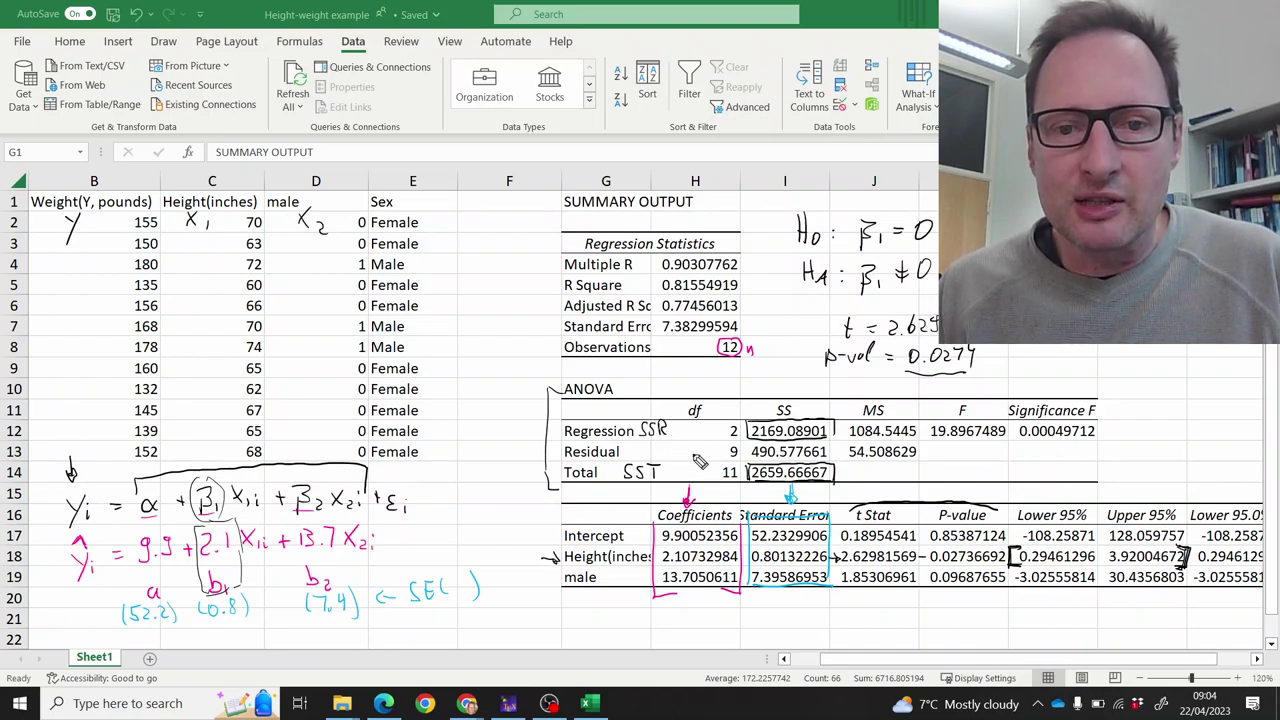
mouse_move(636, 446)
mouse_down()
mouse_move(629, 457)
mouse_move(658, 453)
mouse_up()
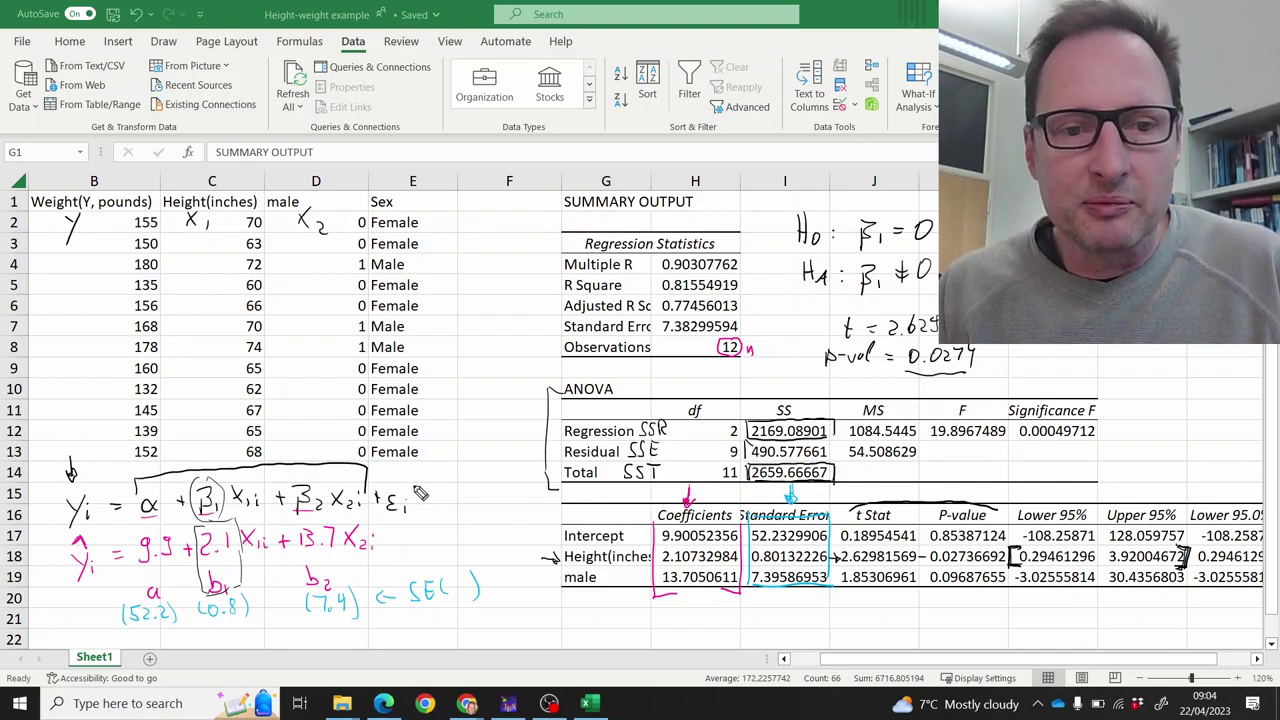
drag(396, 482, 413, 494)
drag(832, 441, 833, 462)
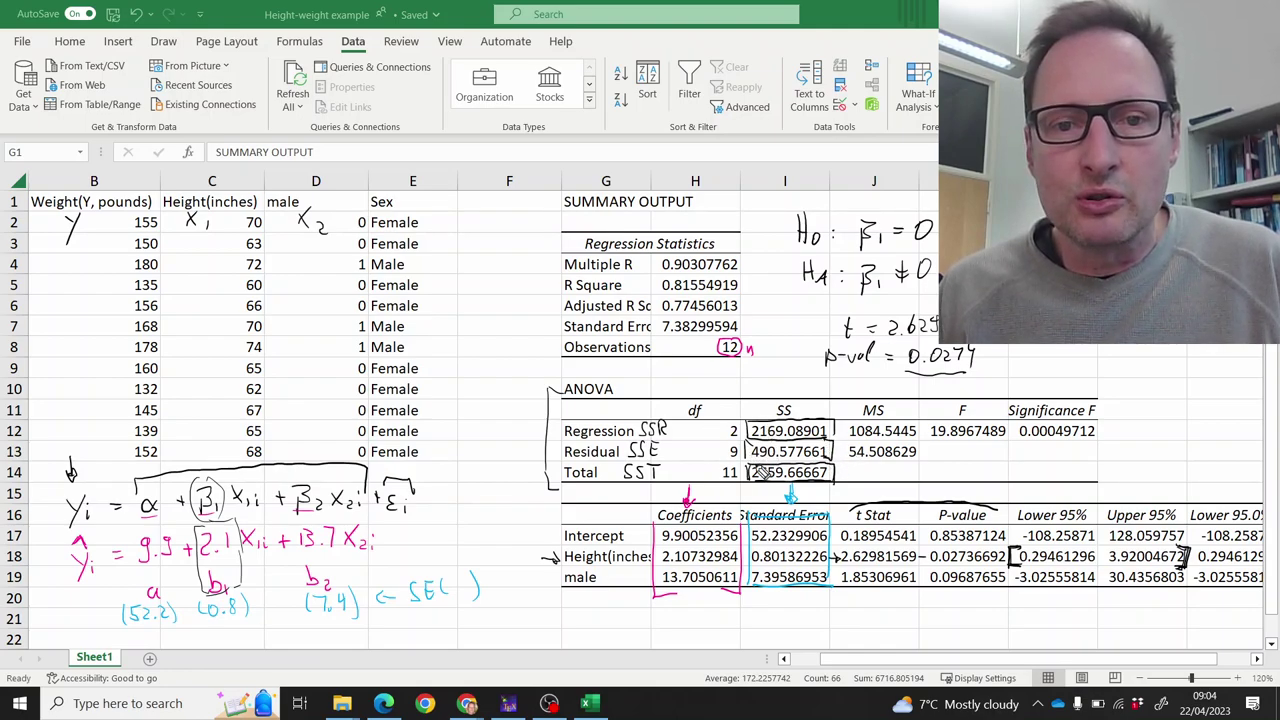
Step: Box R Square as R² and draw arrows over the Height, male and Sex columns
mouse_move(555, 296)
mouse_down()
mouse_move(740, 283)
mouse_move(770, 298)
mouse_move(780, 280)
mouse_move(785, 292)
mouse_up()
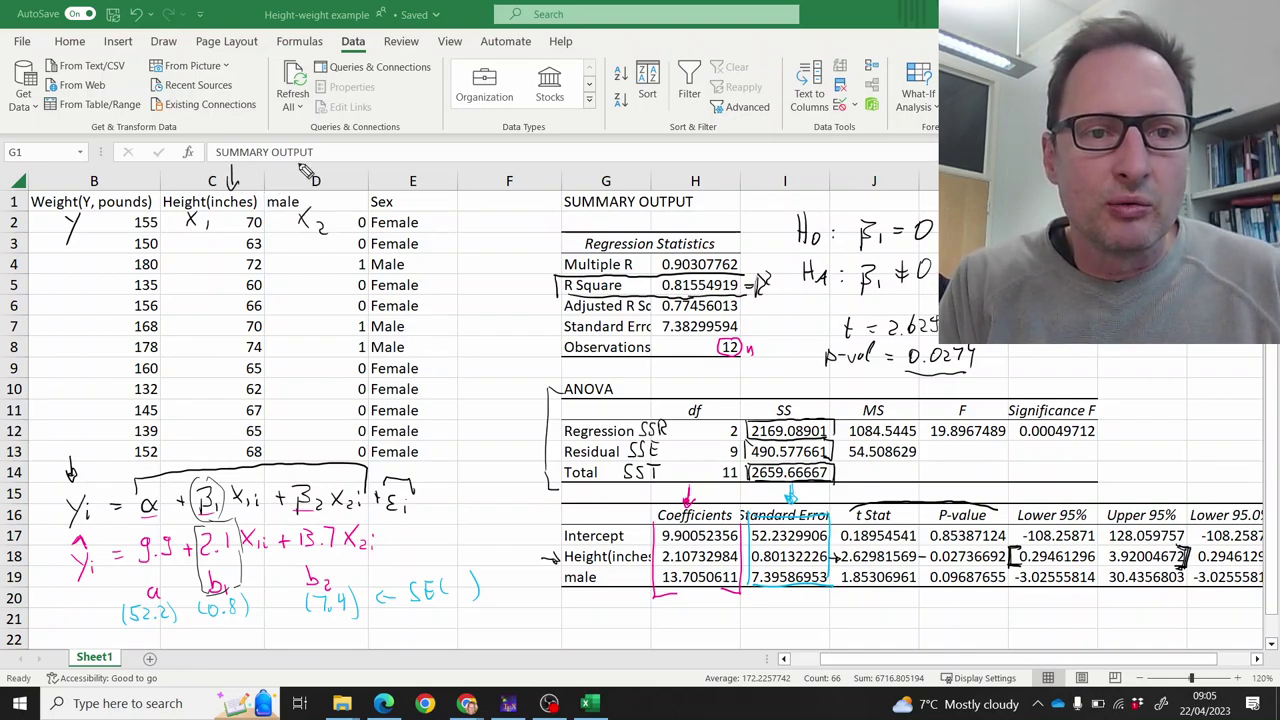
drag(305, 168, 305, 190)
mouse_move(398, 165)
mouse_down()
mouse_move(402, 190)
mouse_move(404, 174)
mouse_up()
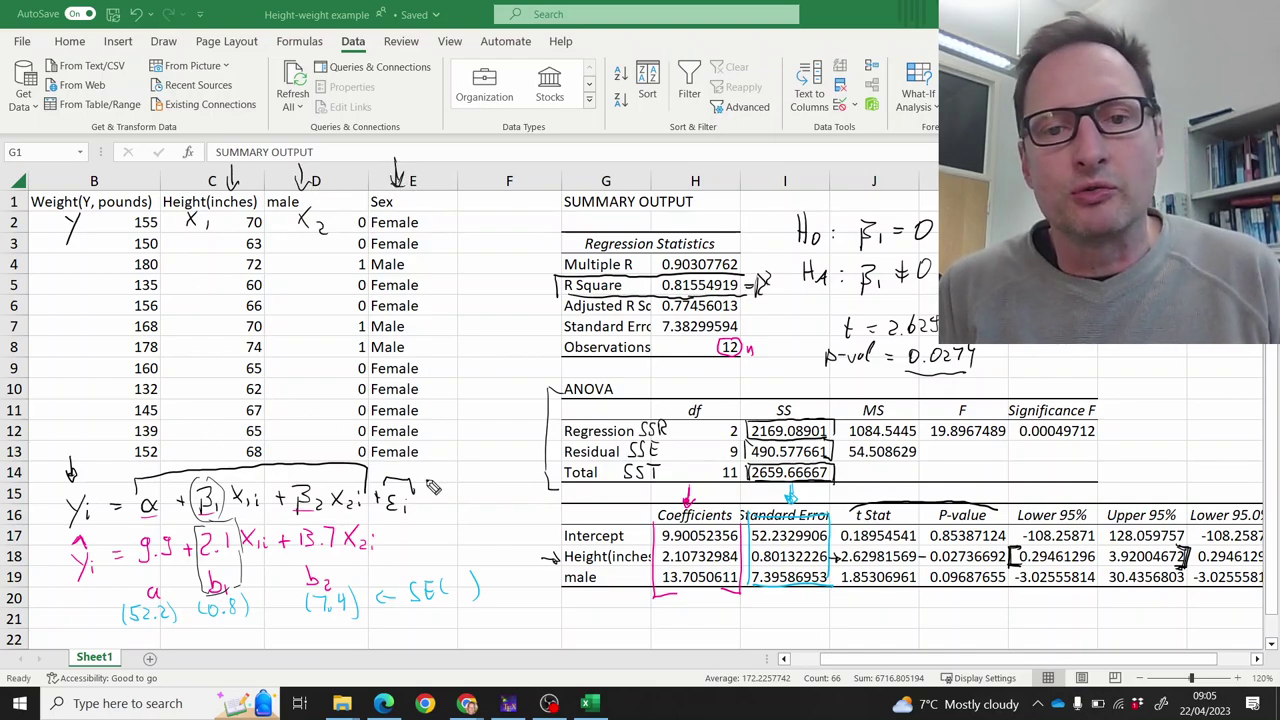